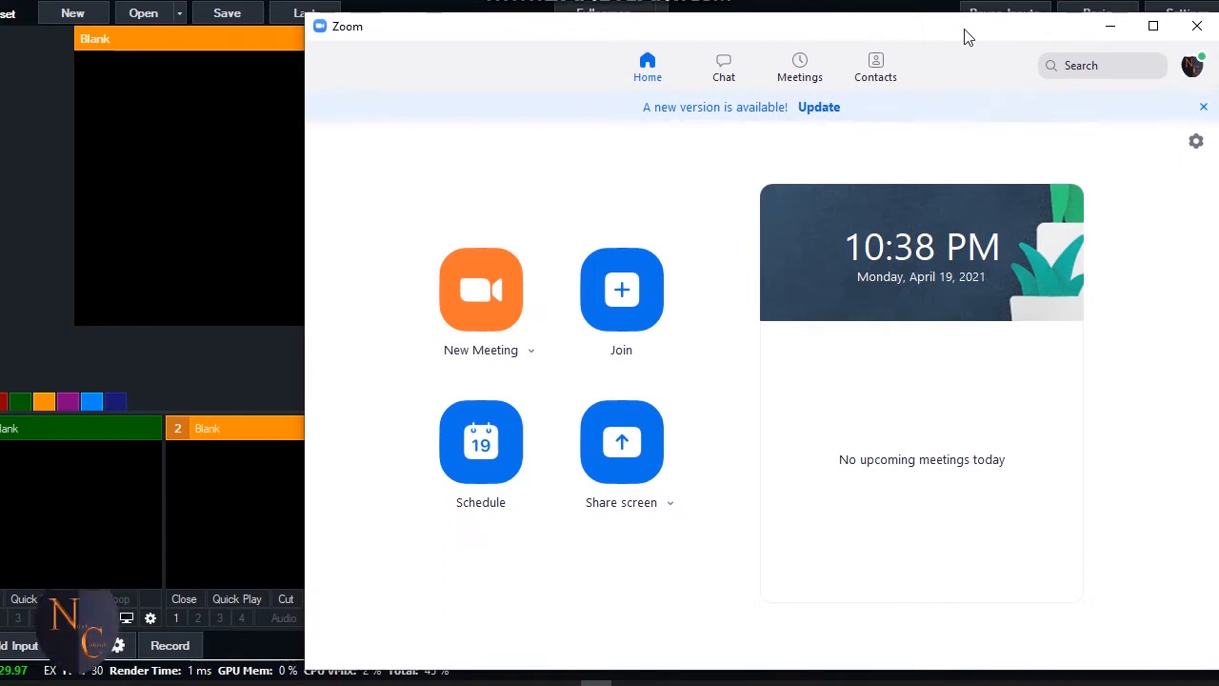
# Start a new Zoom meeting with video turned on and join it with computer audio
pyautogui.moveTo(906, 212)
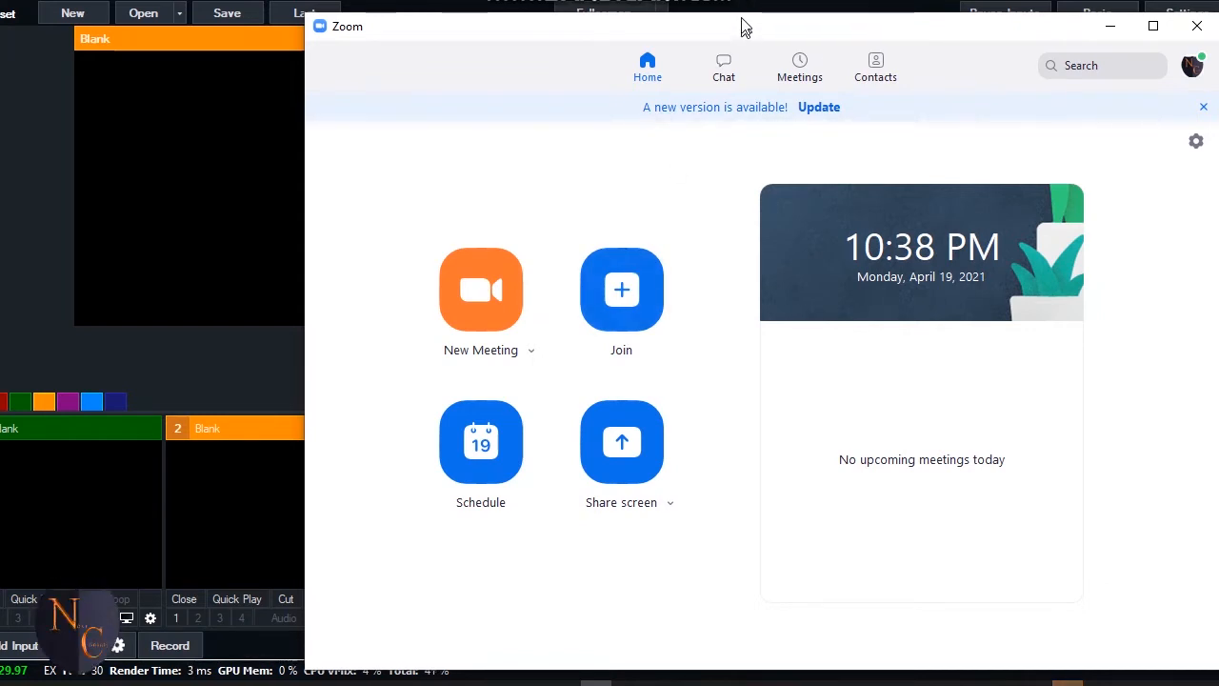
pyautogui.moveTo(746, 28); pyautogui.dragTo(742, 15)
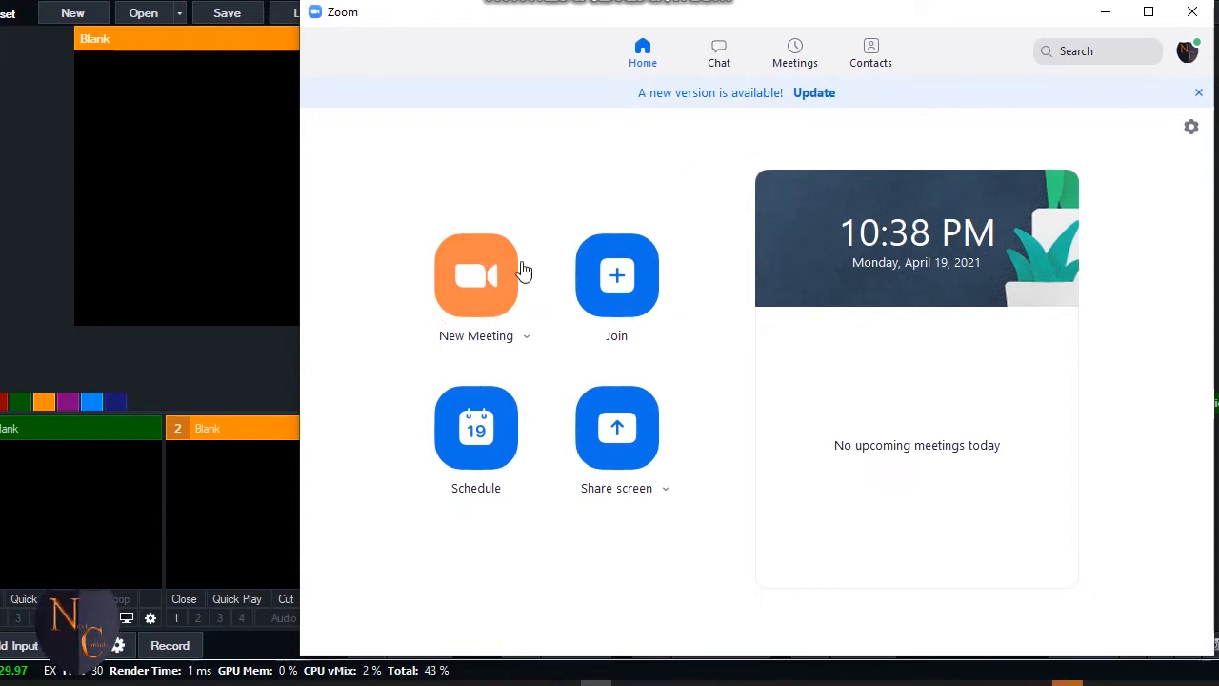
pyautogui.click(501, 281)
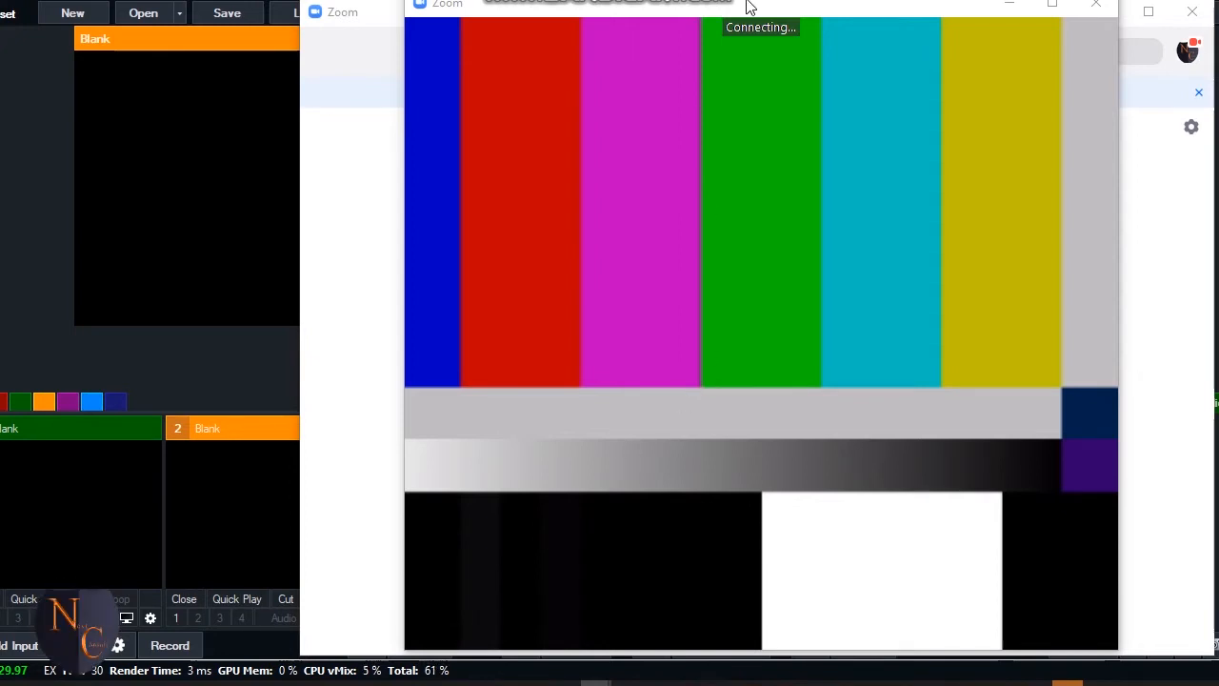
pyautogui.moveTo(726, 15)
pyautogui.mouseDown()
pyautogui.moveTo(697, 13)
pyautogui.moveTo(721, 7)
pyautogui.mouseUp()
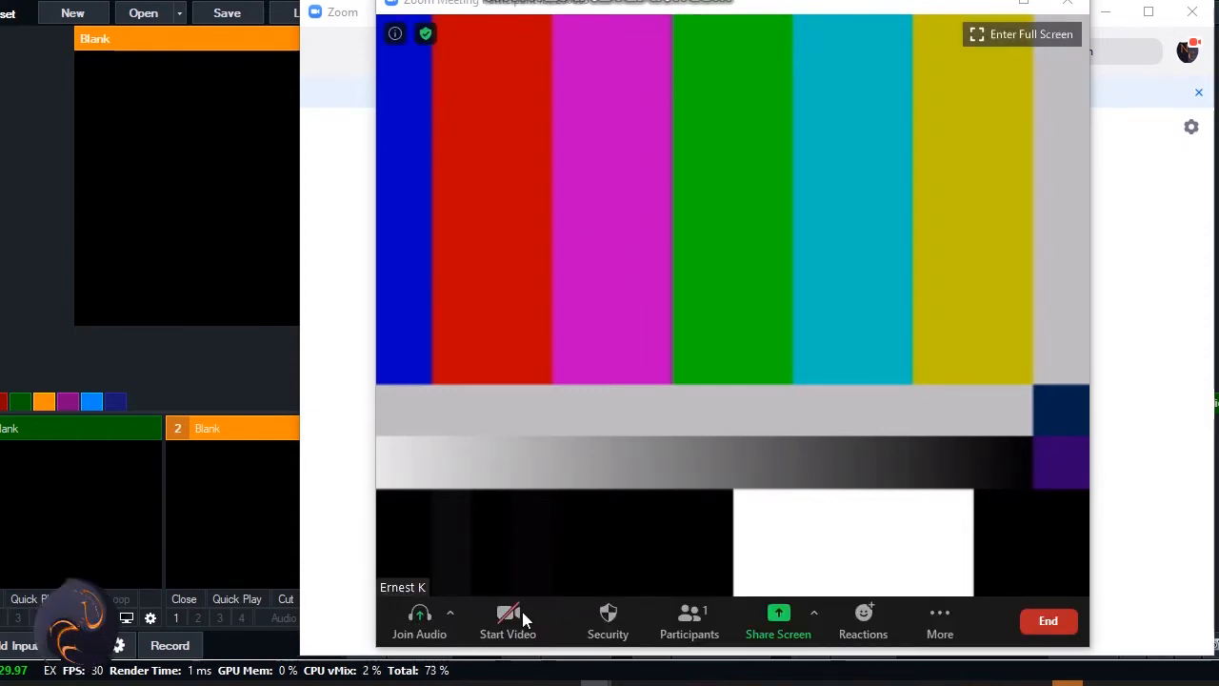
pyautogui.click(522, 616)
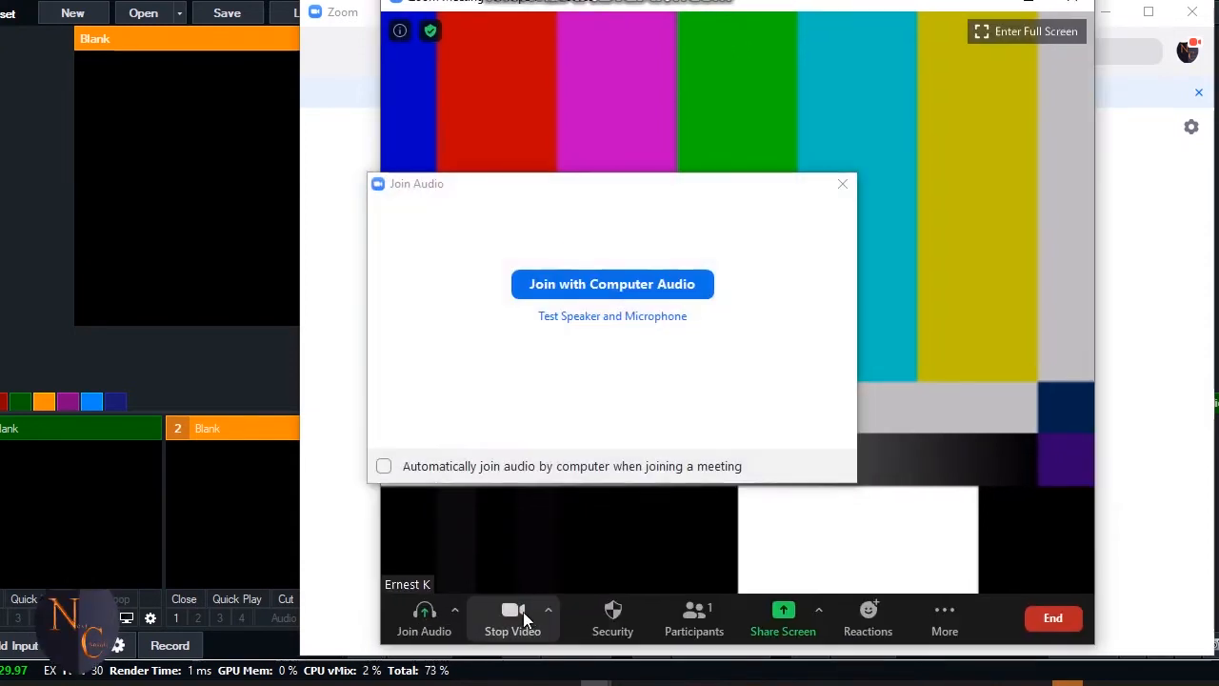
pyautogui.click(671, 283)
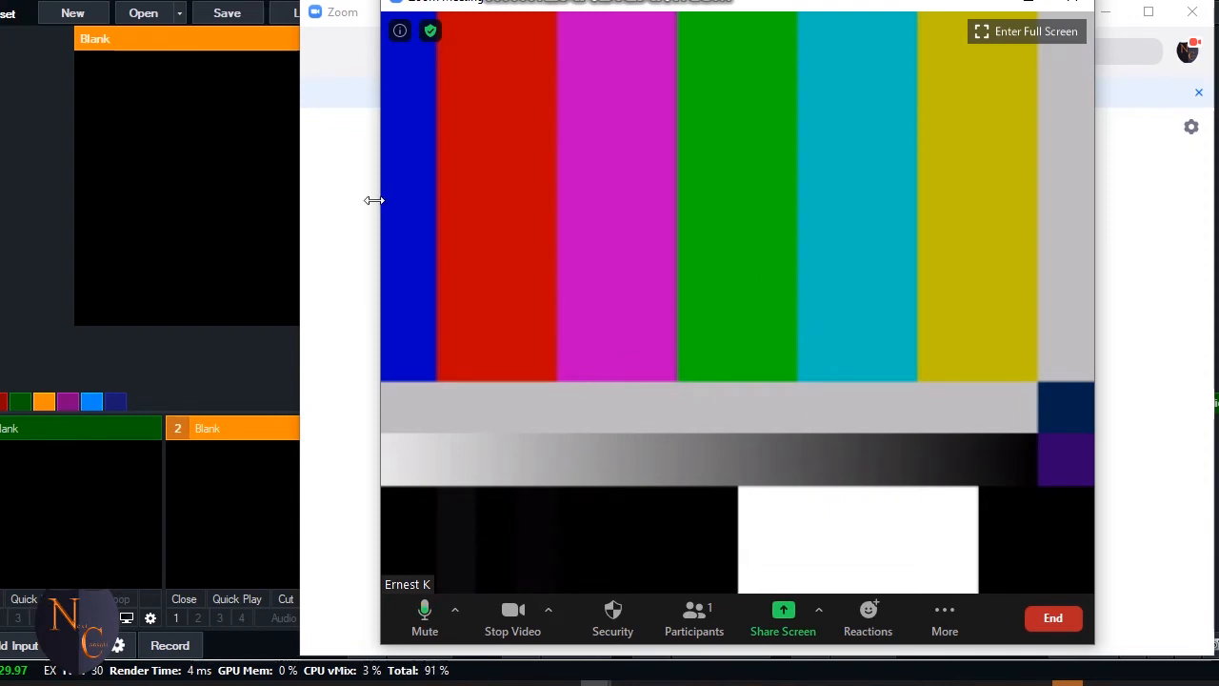
# Switch to vMix, add a local desktop capture of the Zoom Meetings window as an input, and check the Zoom meeting window
pyautogui.hotkey('alt', 'Tab')
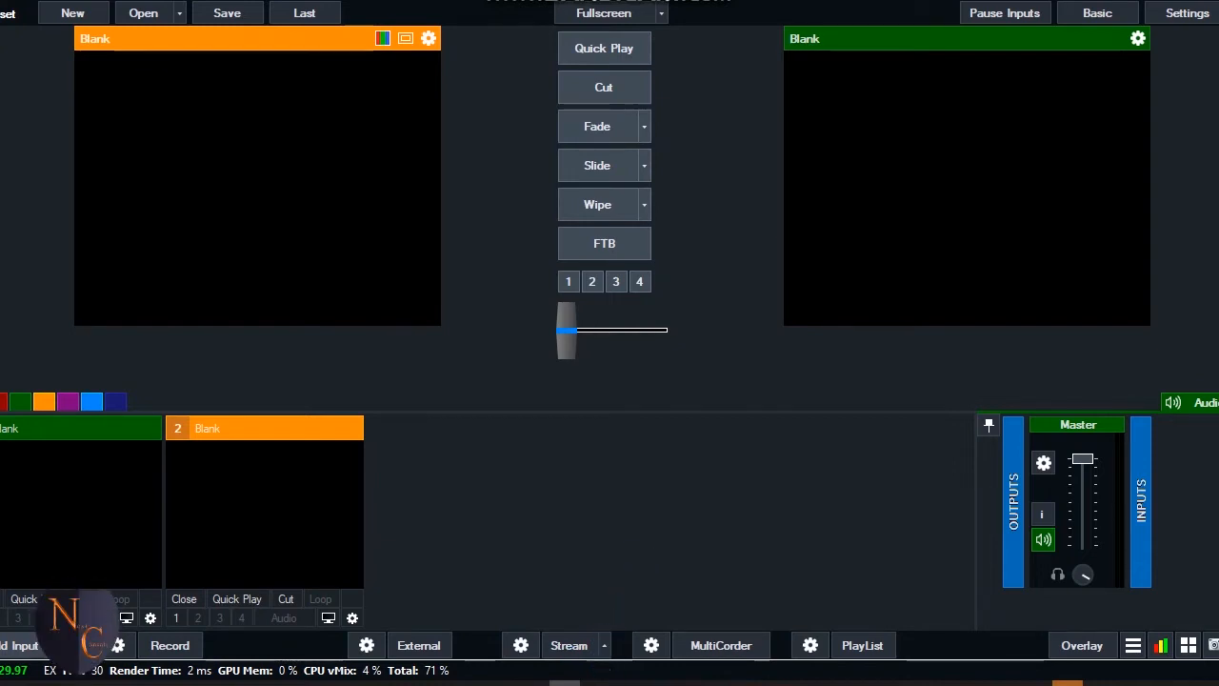
pyautogui.moveTo(596, 682)
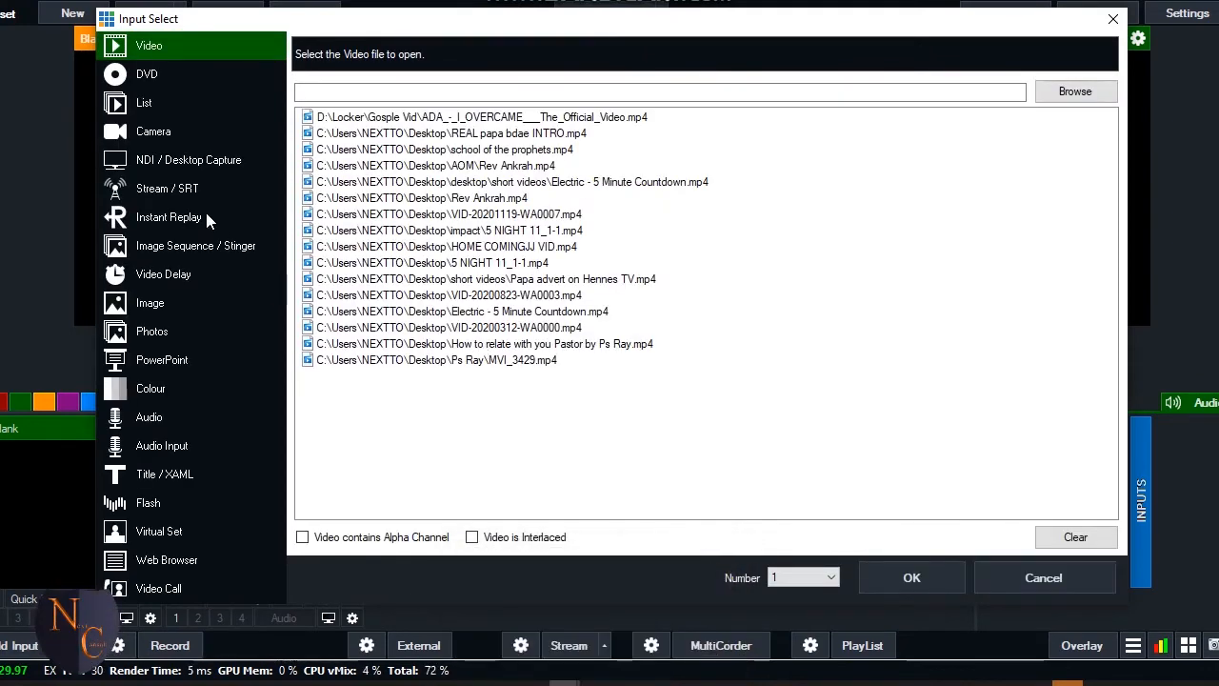
pyautogui.click(196, 162)
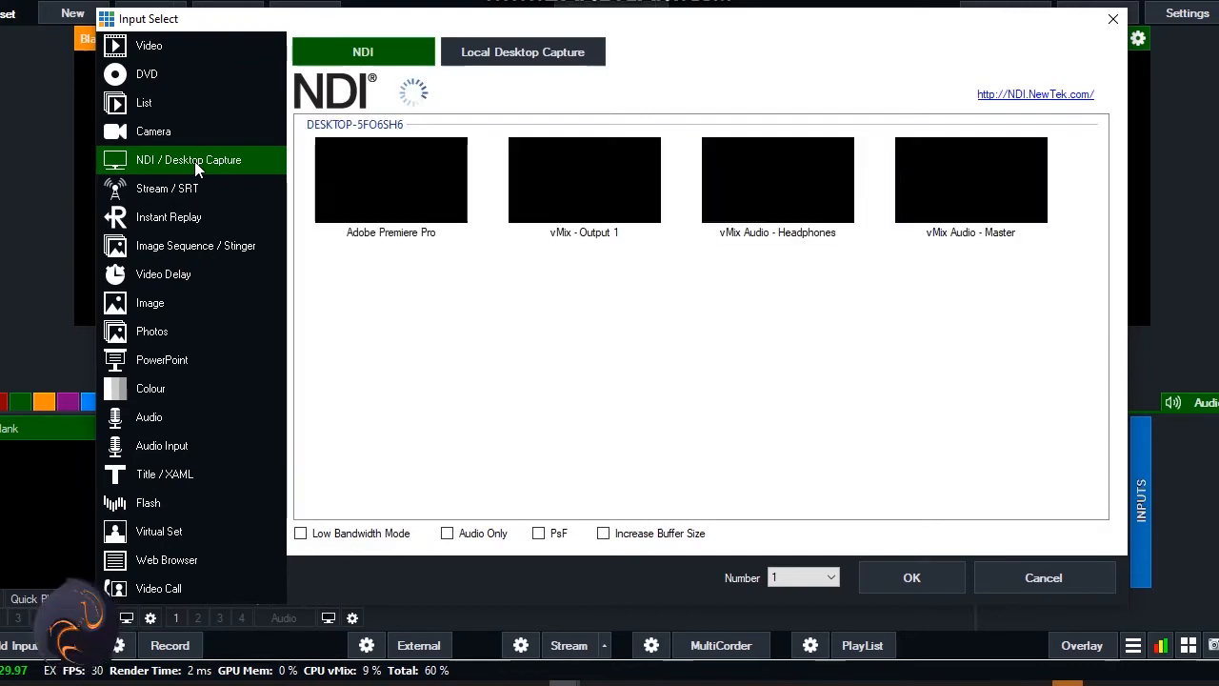
pyautogui.click(489, 56)
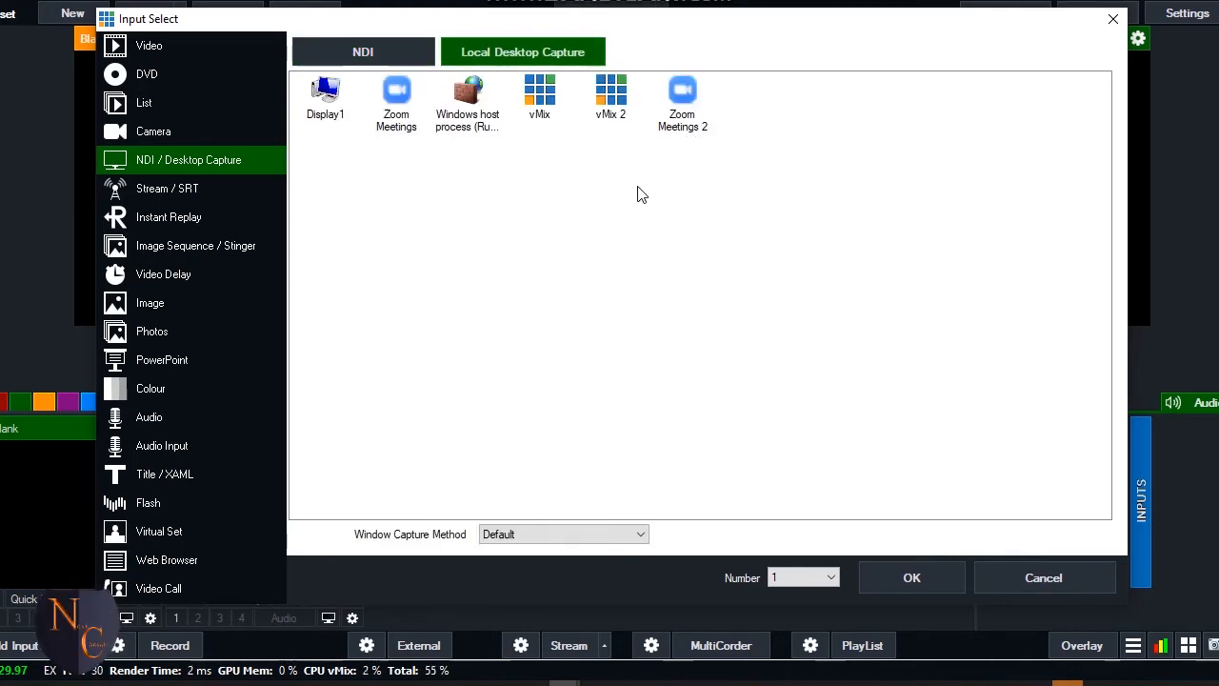
pyautogui.click(410, 118)
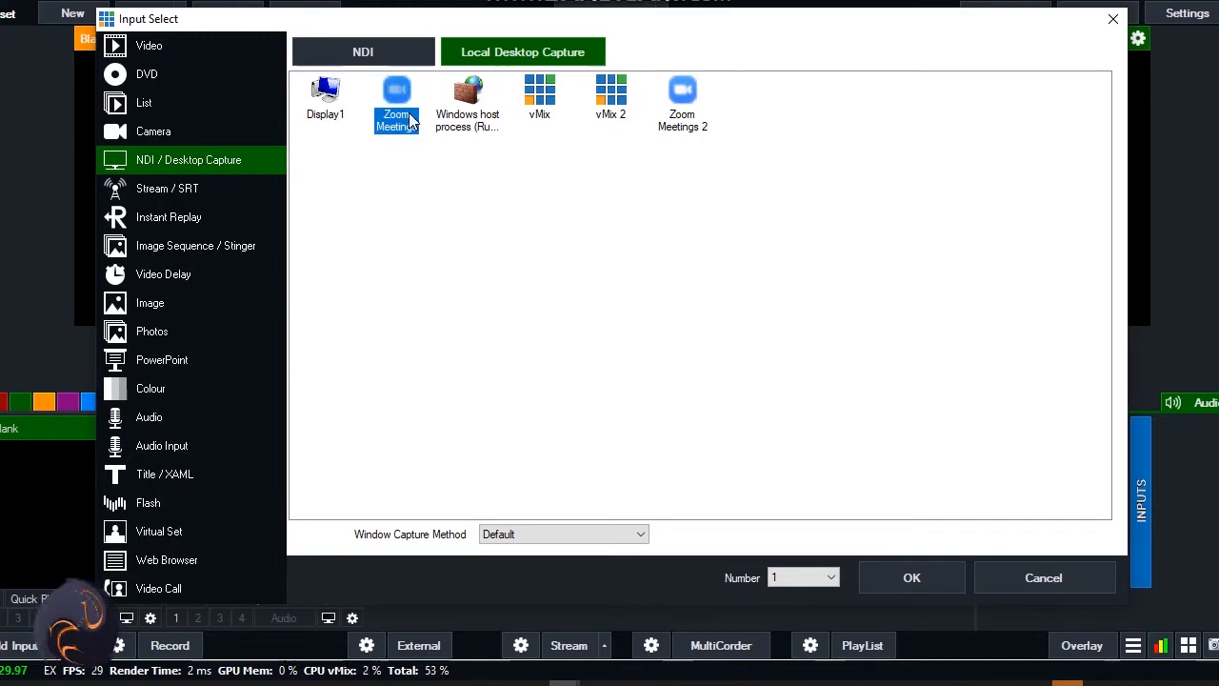
pyautogui.click(822, 392)
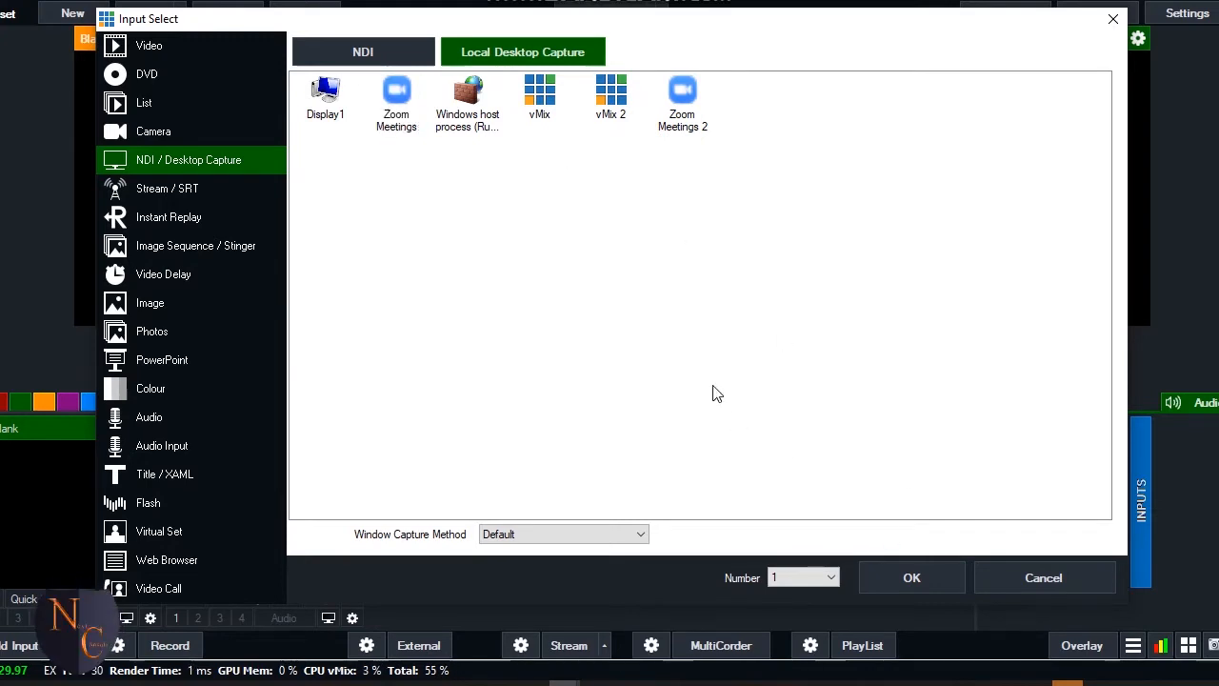
pyautogui.click(410, 116)
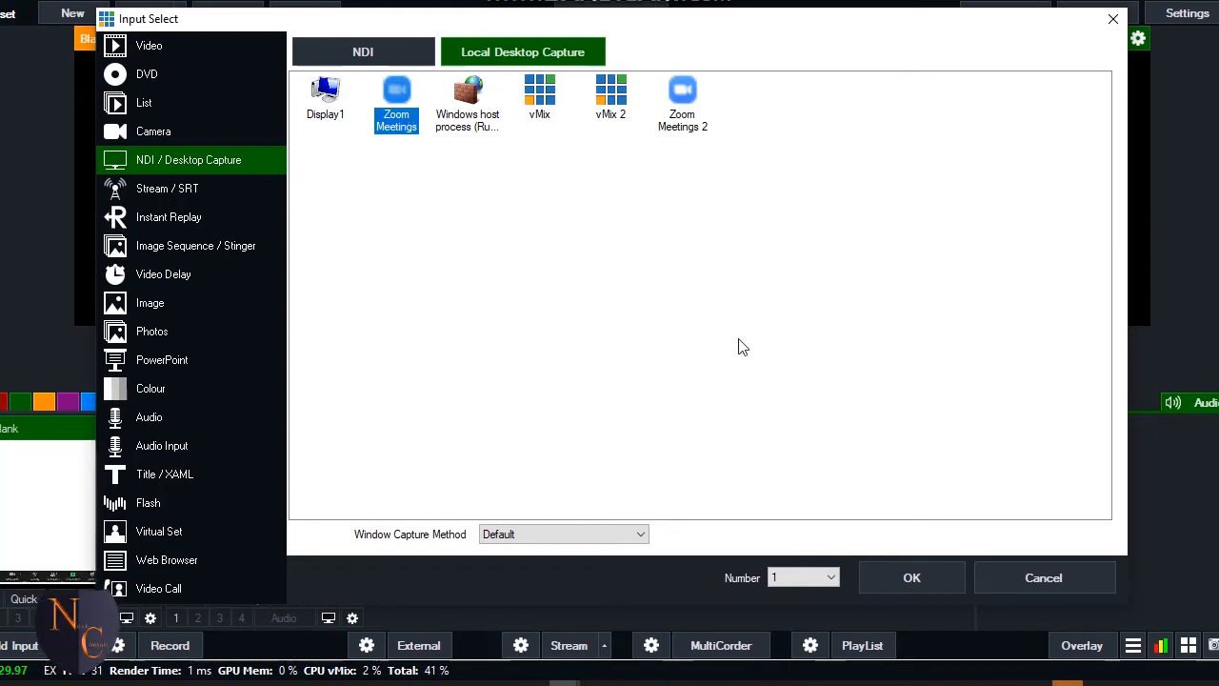
pyautogui.click(910, 579)
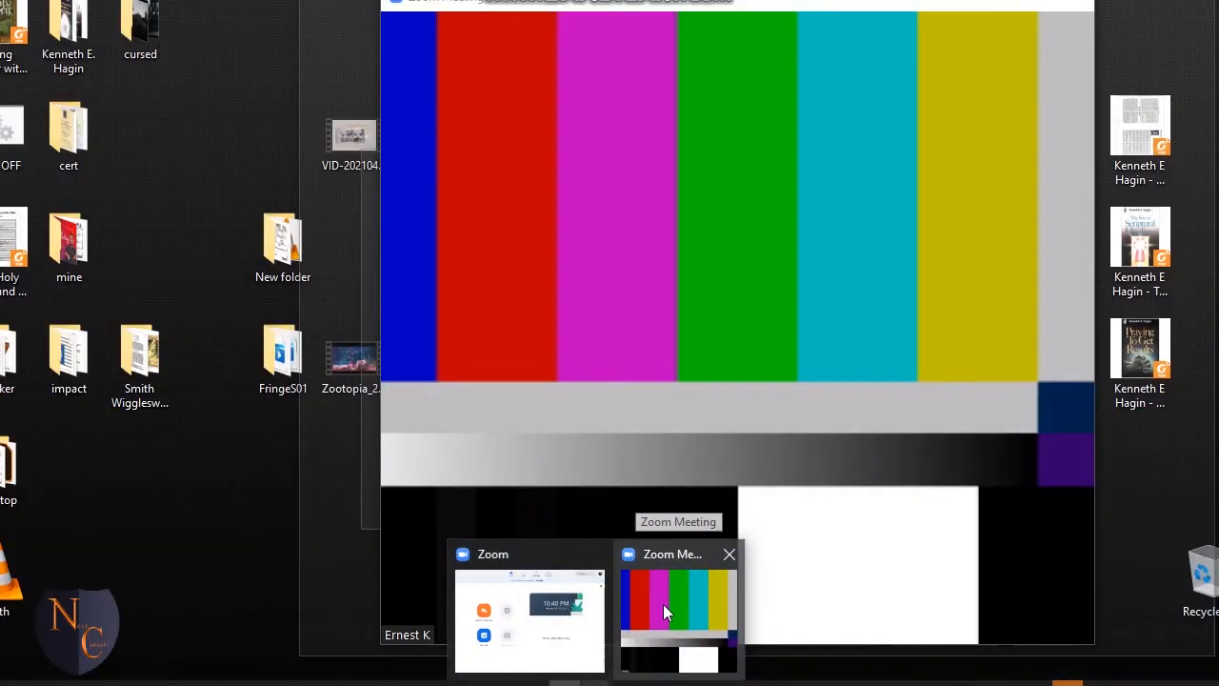
pyautogui.click(663, 603)
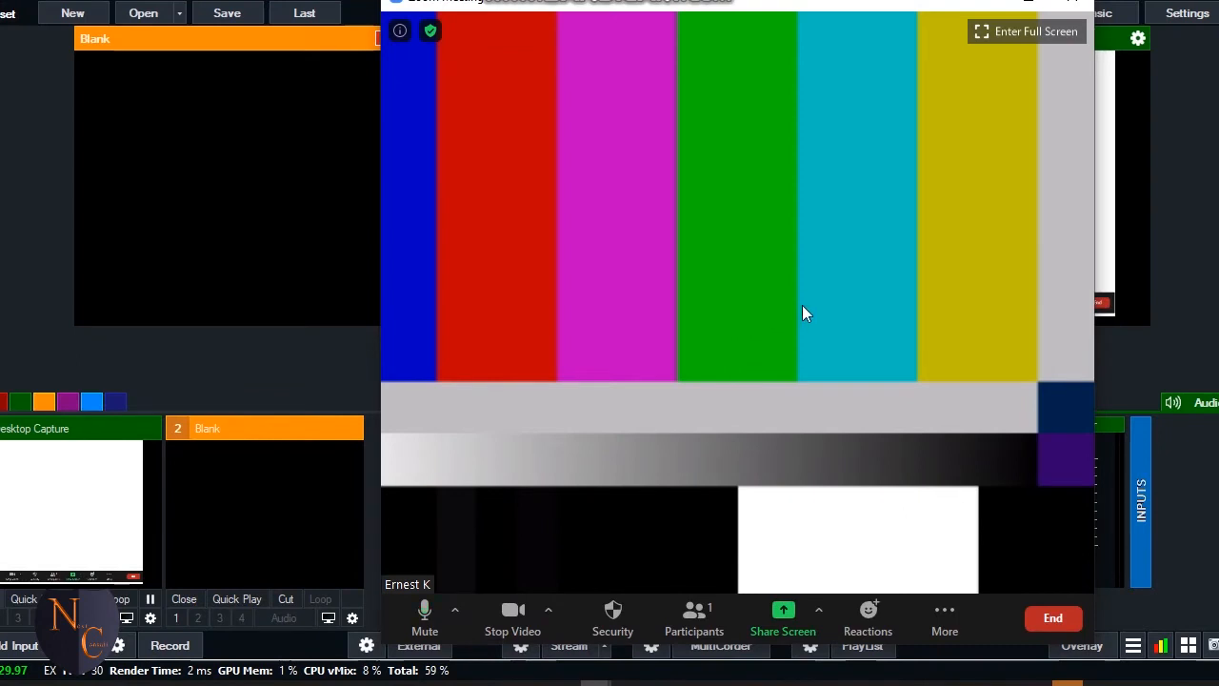
pyautogui.click(985, 4)
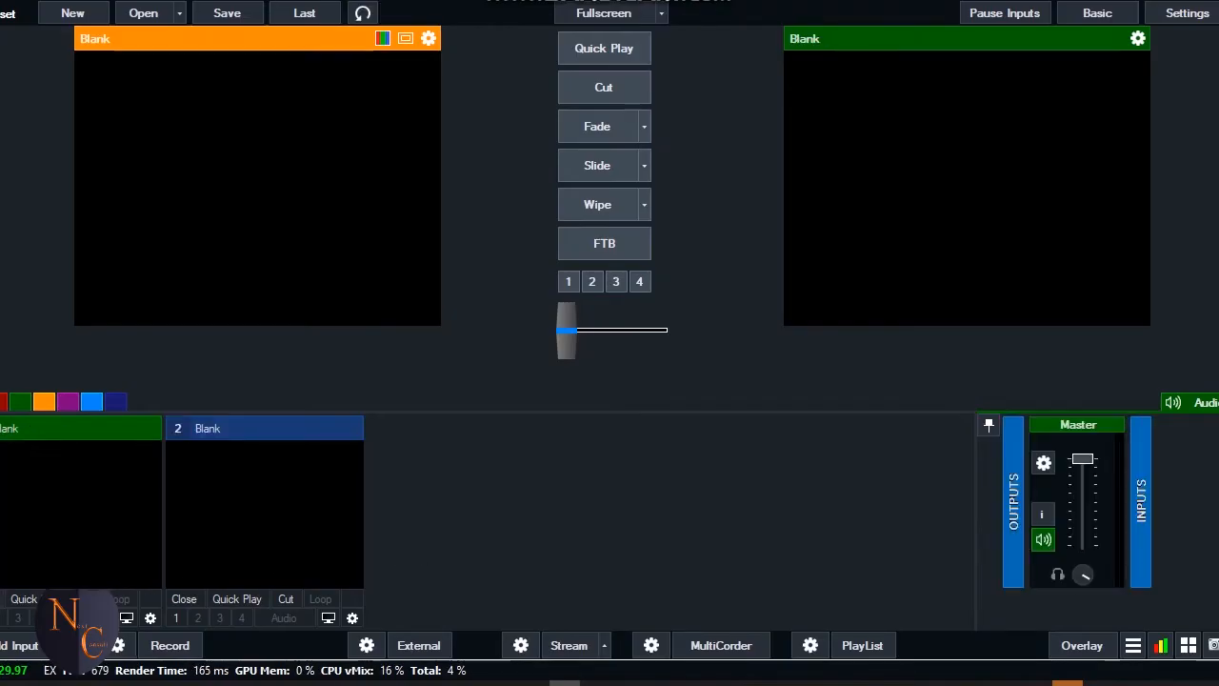
# Add the recent video file ADA_-_I_OVERCAME___The_Official_Video.mp4 as a vMix input and turn on the external output
pyautogui.click(8, 647)
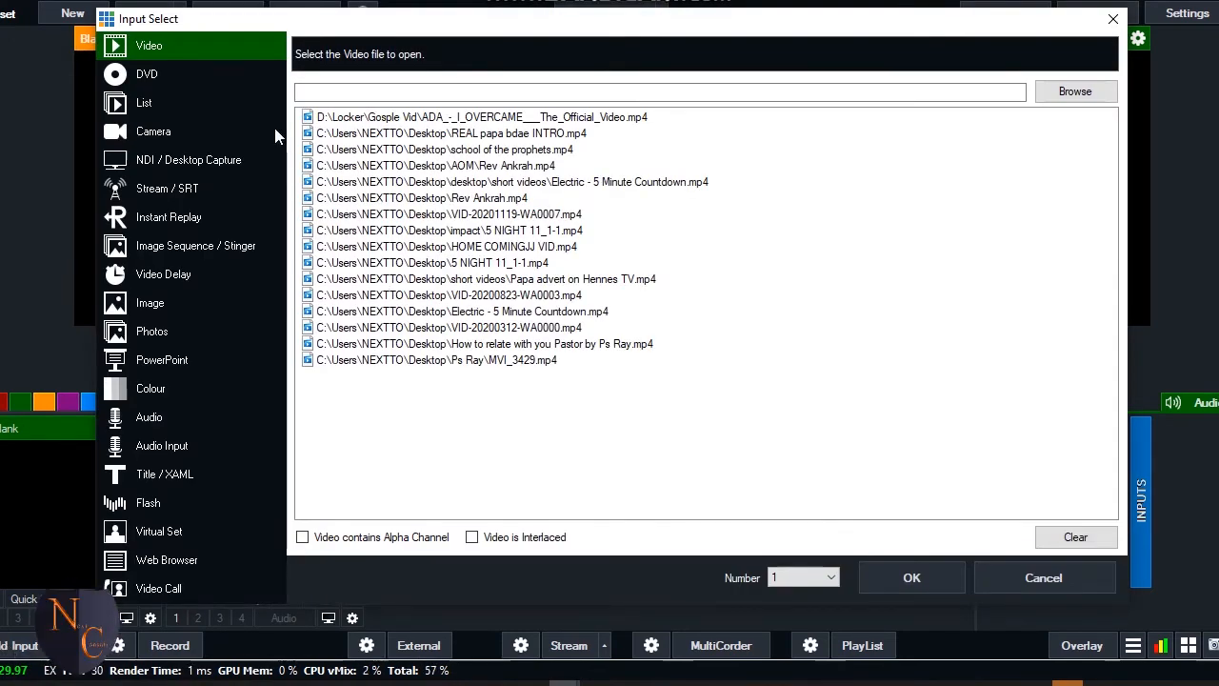
pyautogui.click(592, 121)
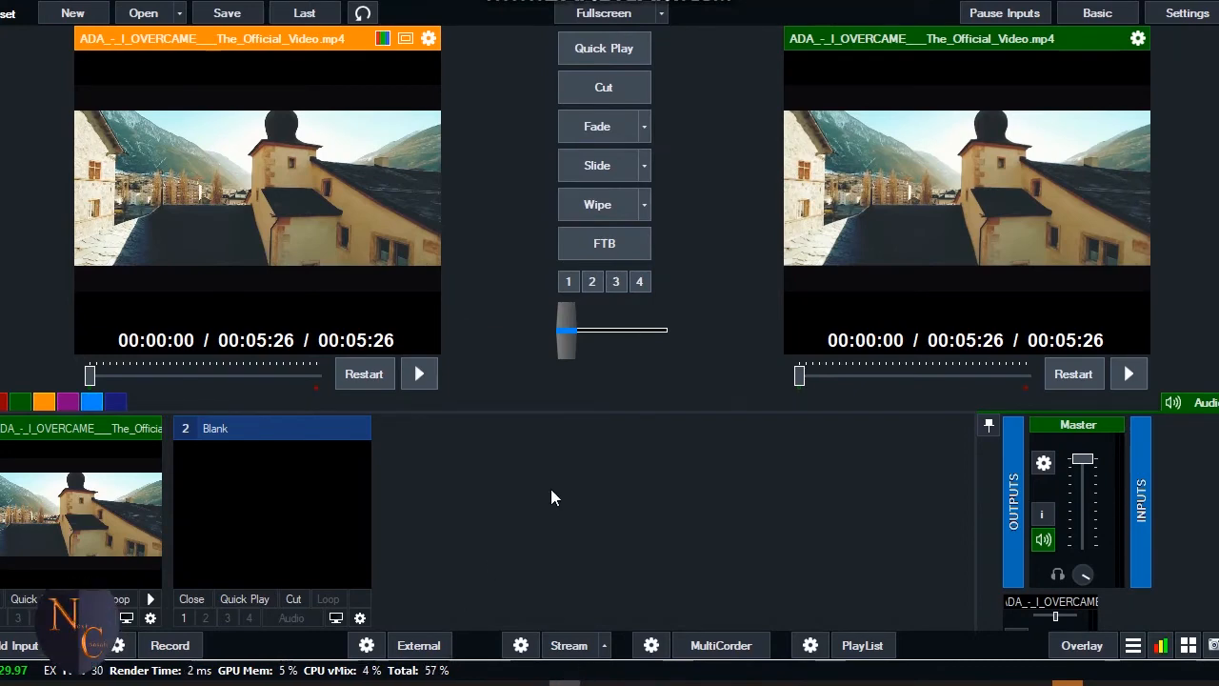
pyautogui.moveTo(596, 682)
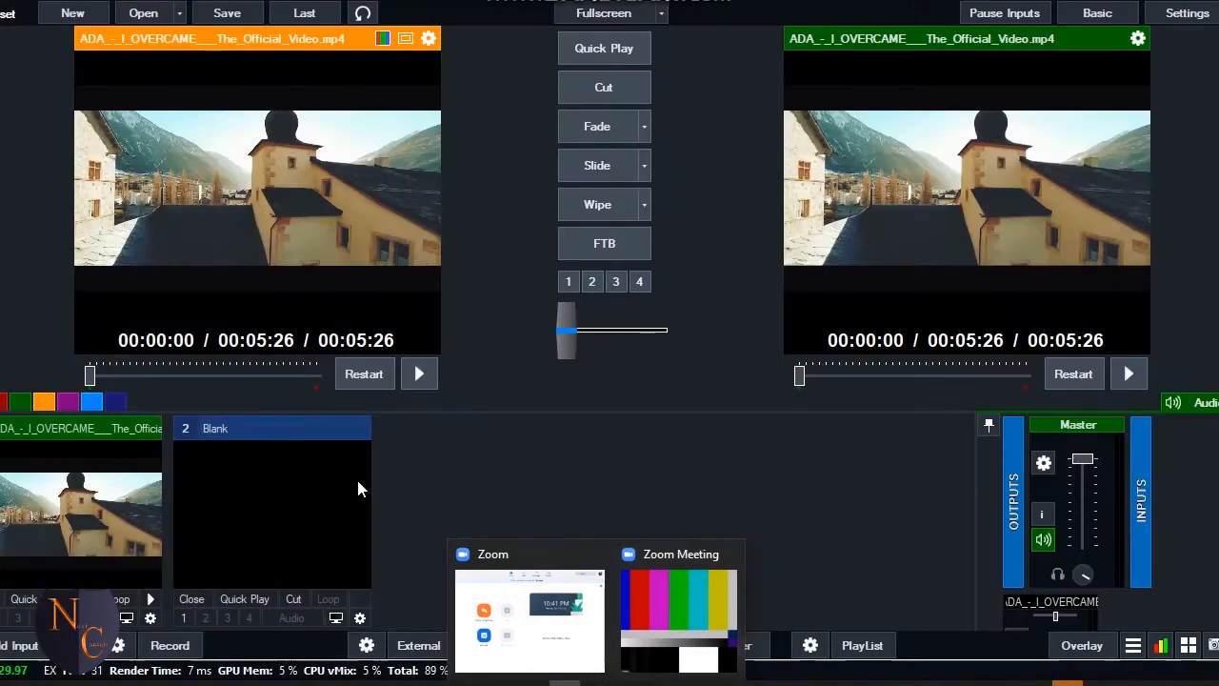
pyautogui.click(412, 646)
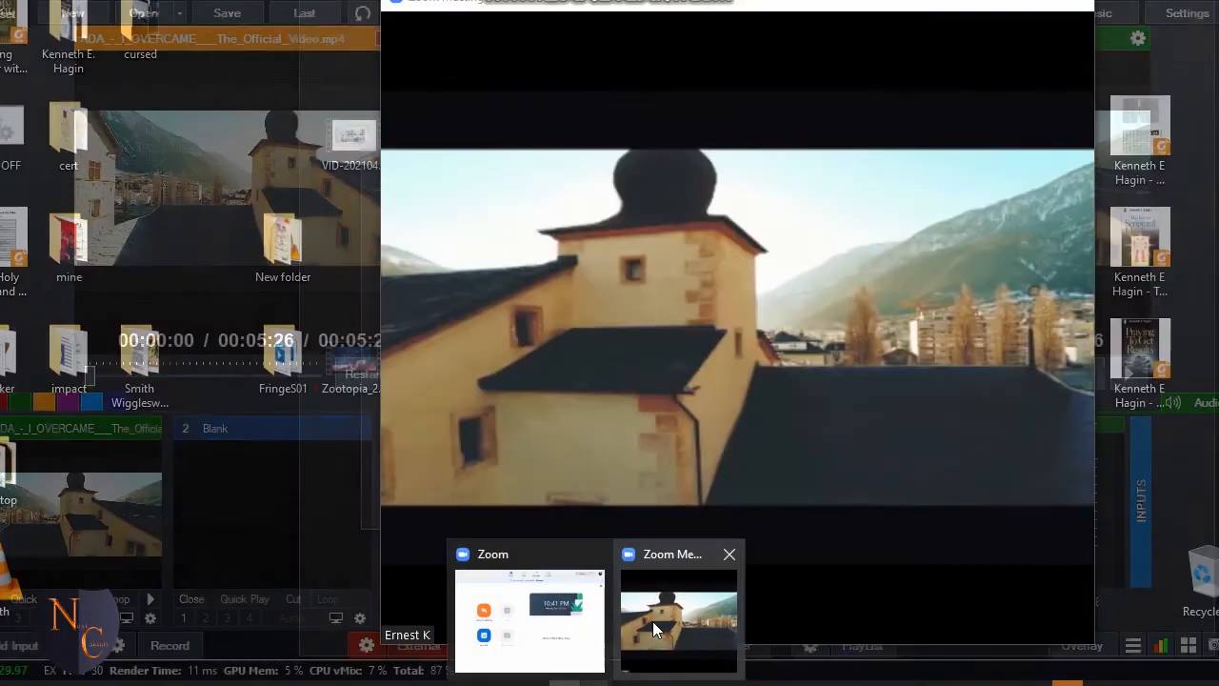
# Switch to the Zoom meeting and select vMix Video as its camera
pyautogui.click(652, 621)
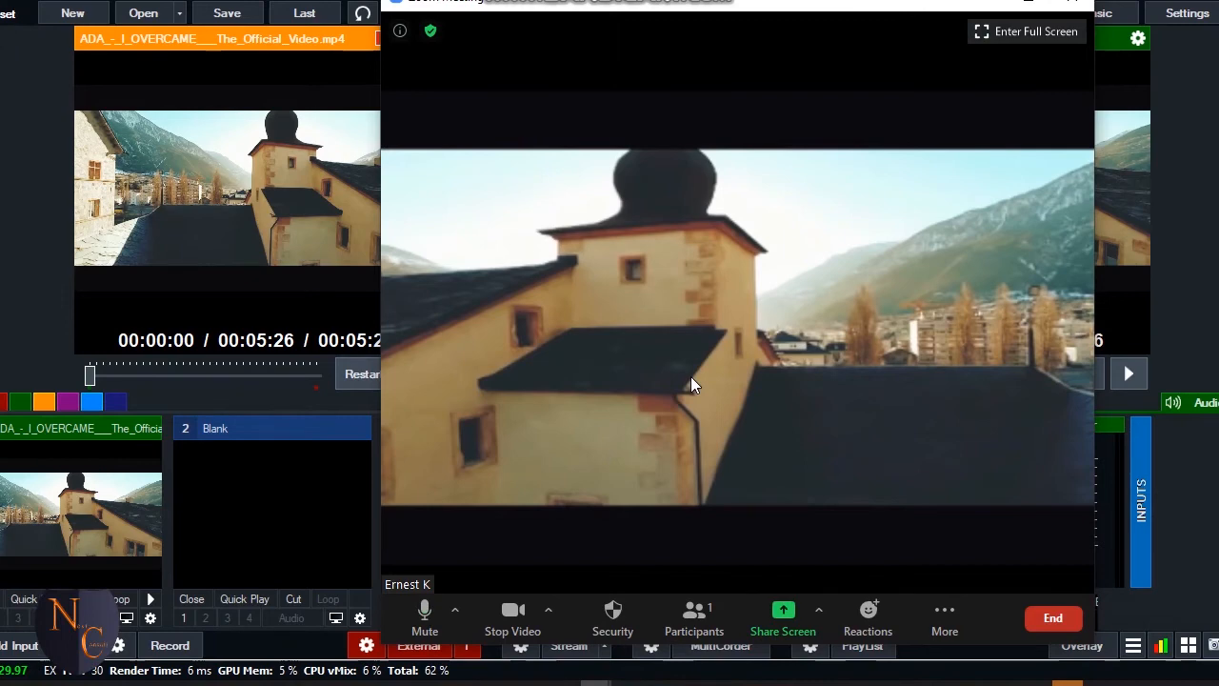
pyautogui.click(549, 611)
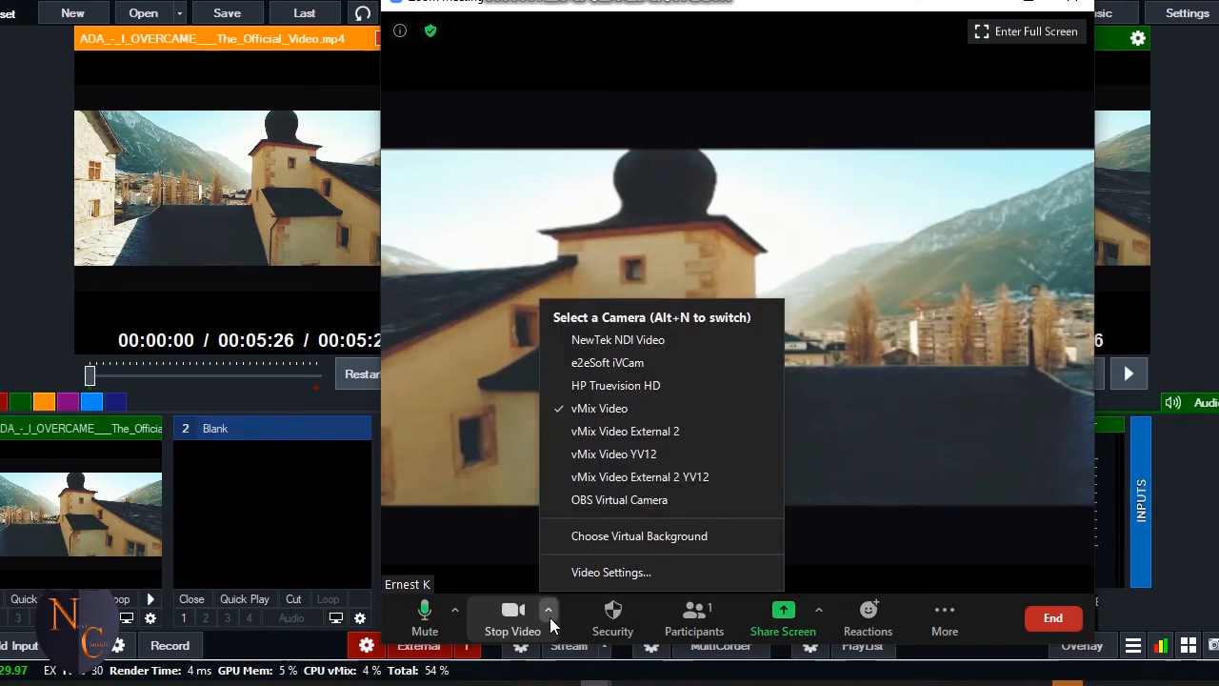
pyautogui.click(619, 409)
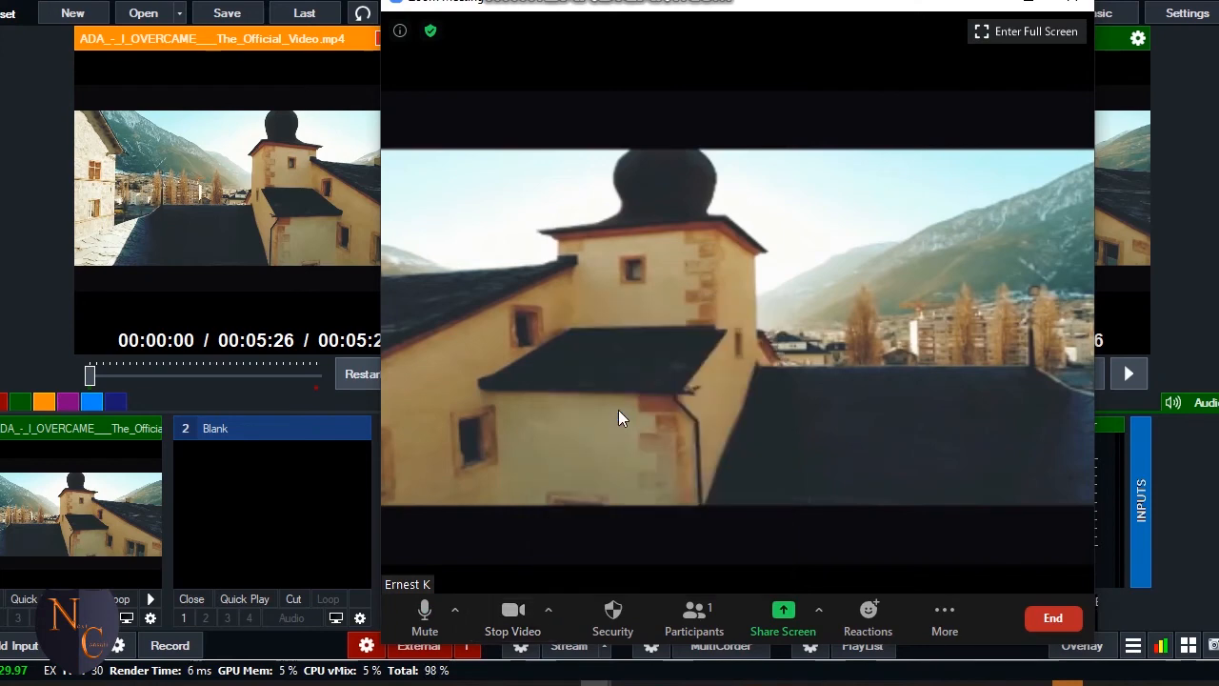
# Play the video input in vMix, check its picture in the Zoom meeting, and pause the playback
pyautogui.hotkey('alt', 'Tab')
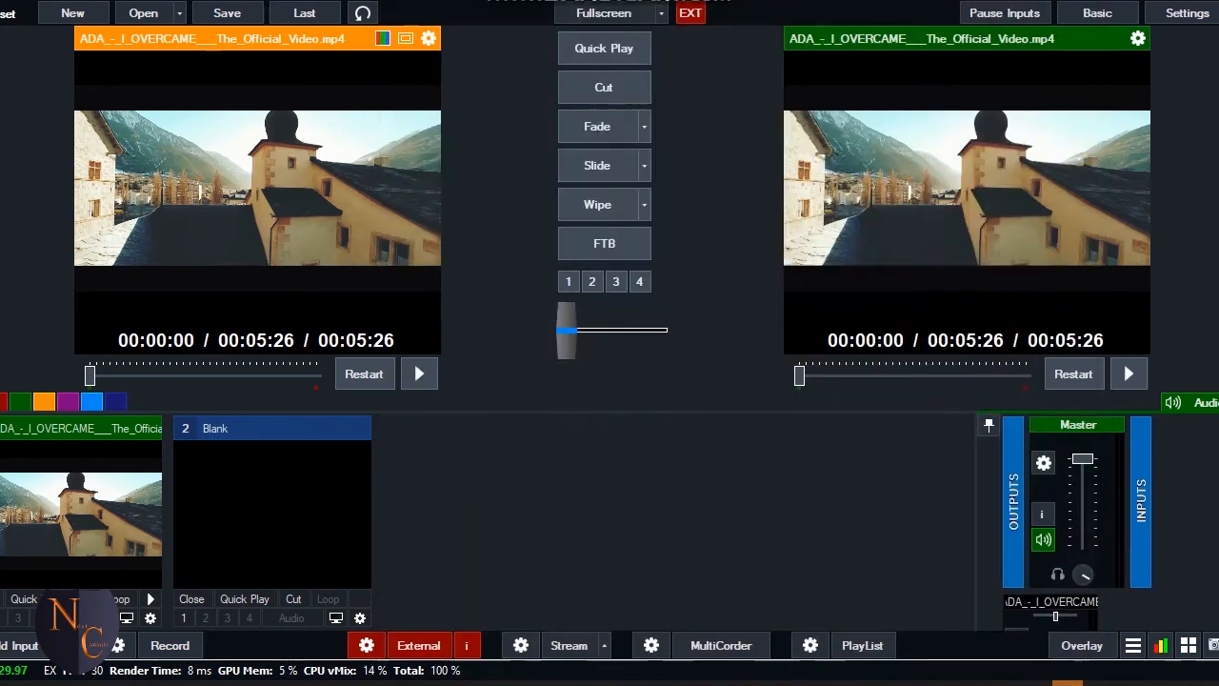
pyautogui.click(422, 373)
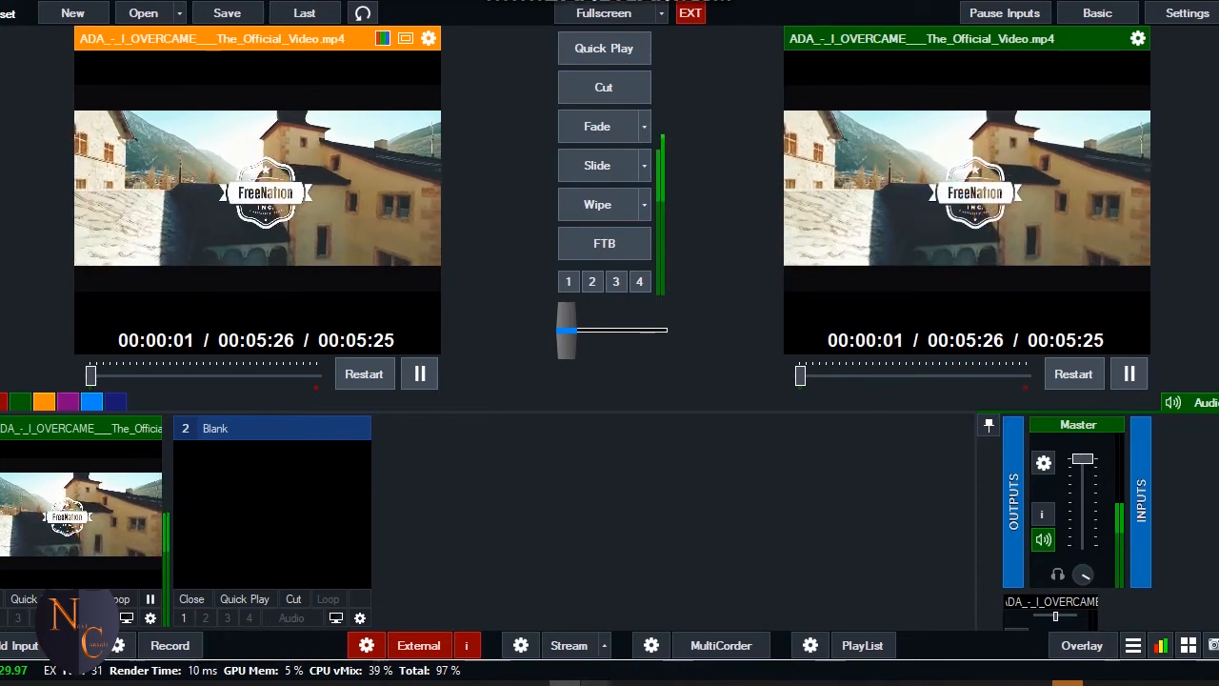
pyautogui.moveTo(592, 679)
pyautogui.click(678, 606)
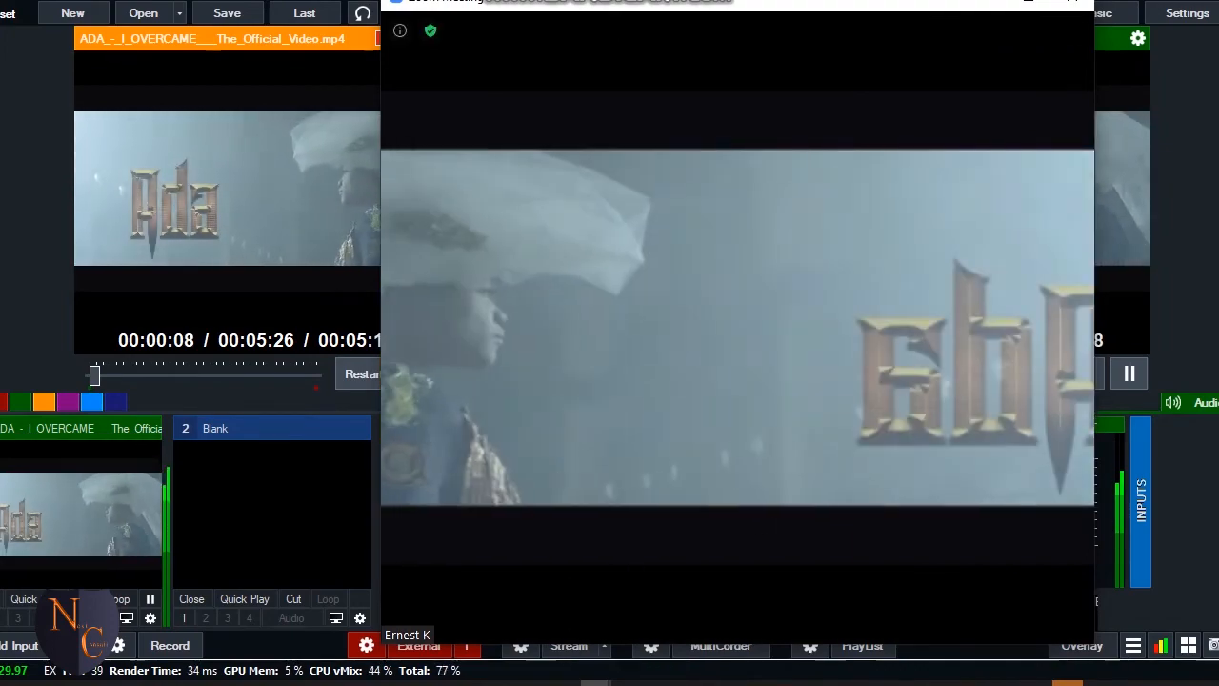
pyautogui.click(299, 305)
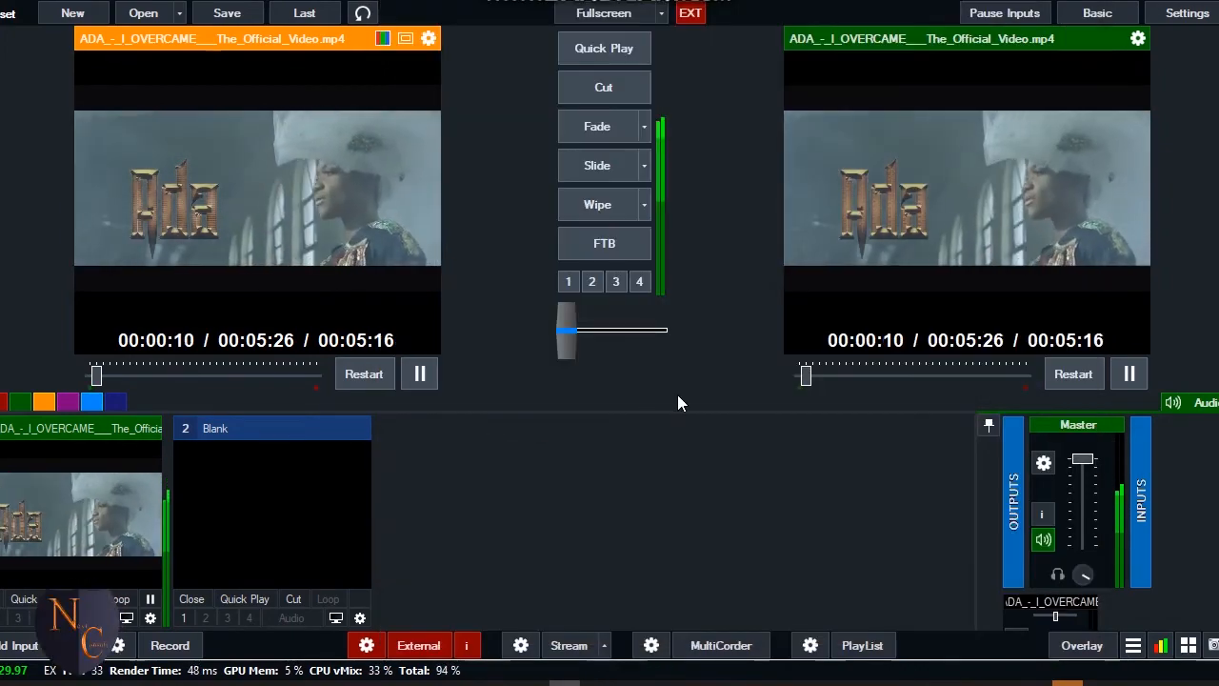
pyautogui.click(1142, 381)
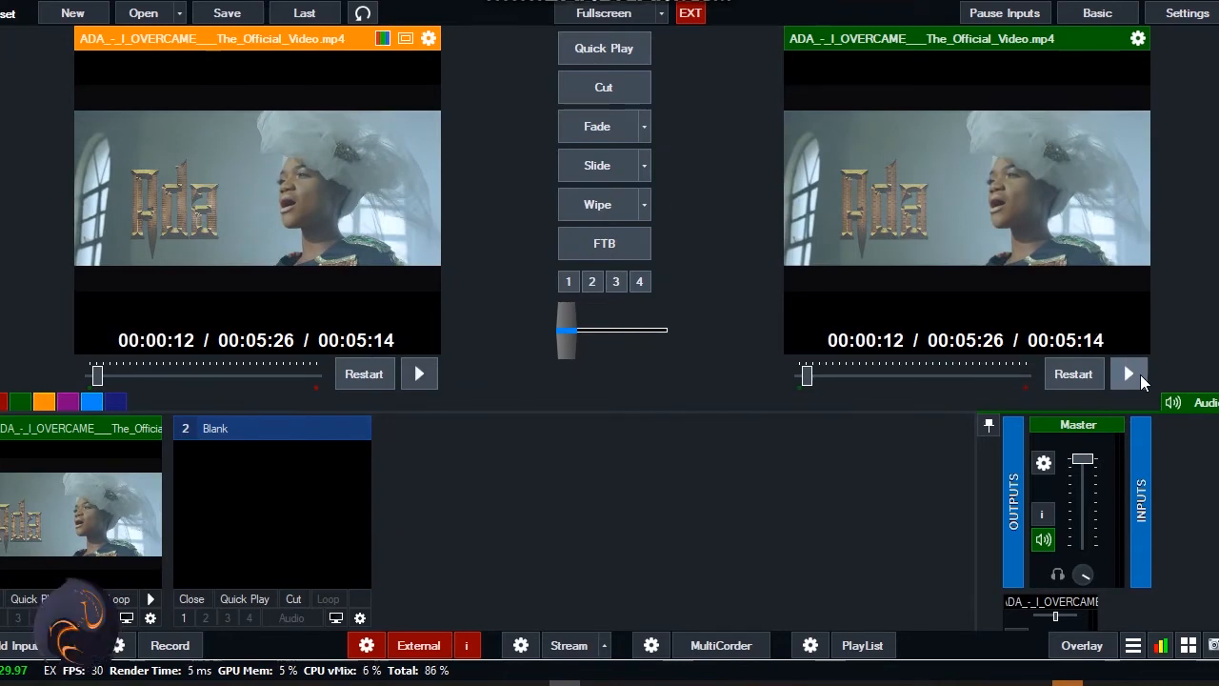
# Add the HP Truevision HD camera as a vMix input and load it into the preview
pyautogui.moveTo(596, 682)
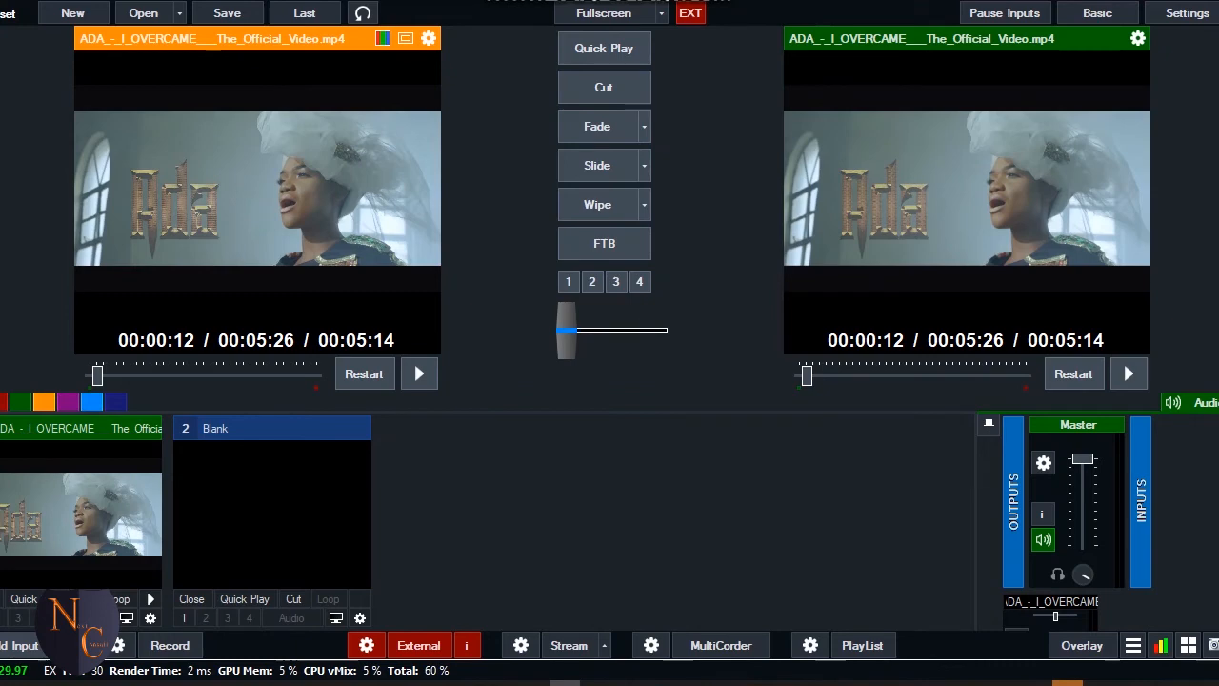
pyautogui.click(26, 645)
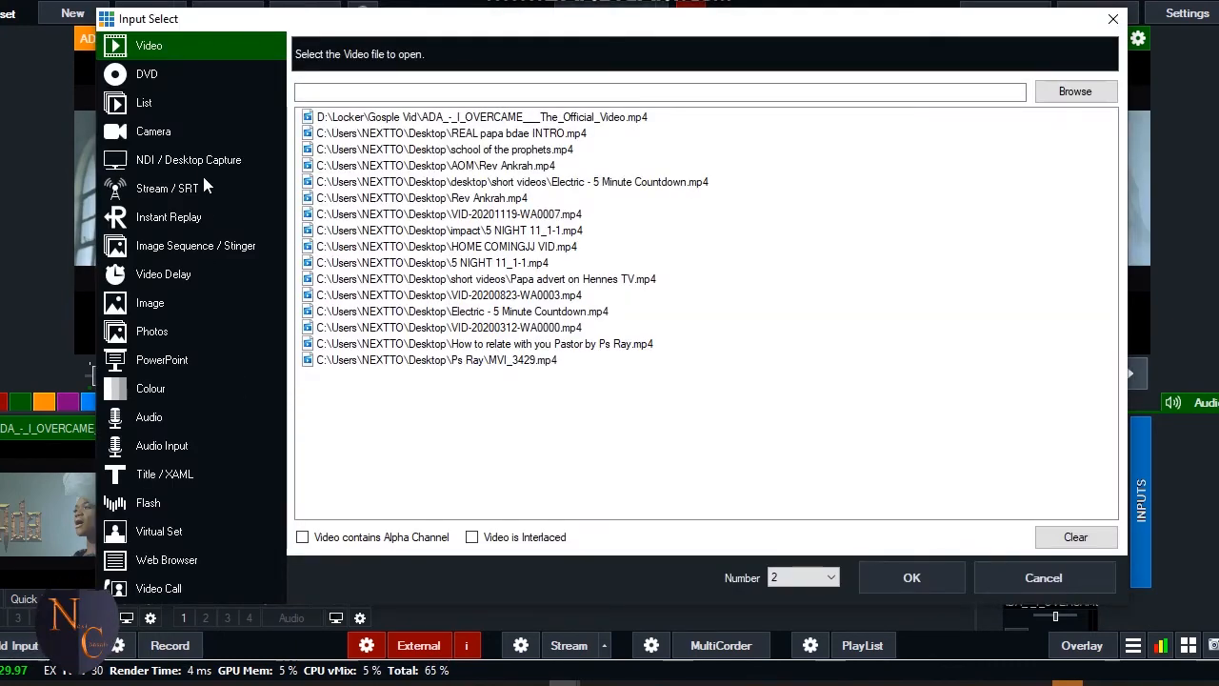
pyautogui.click(167, 132)
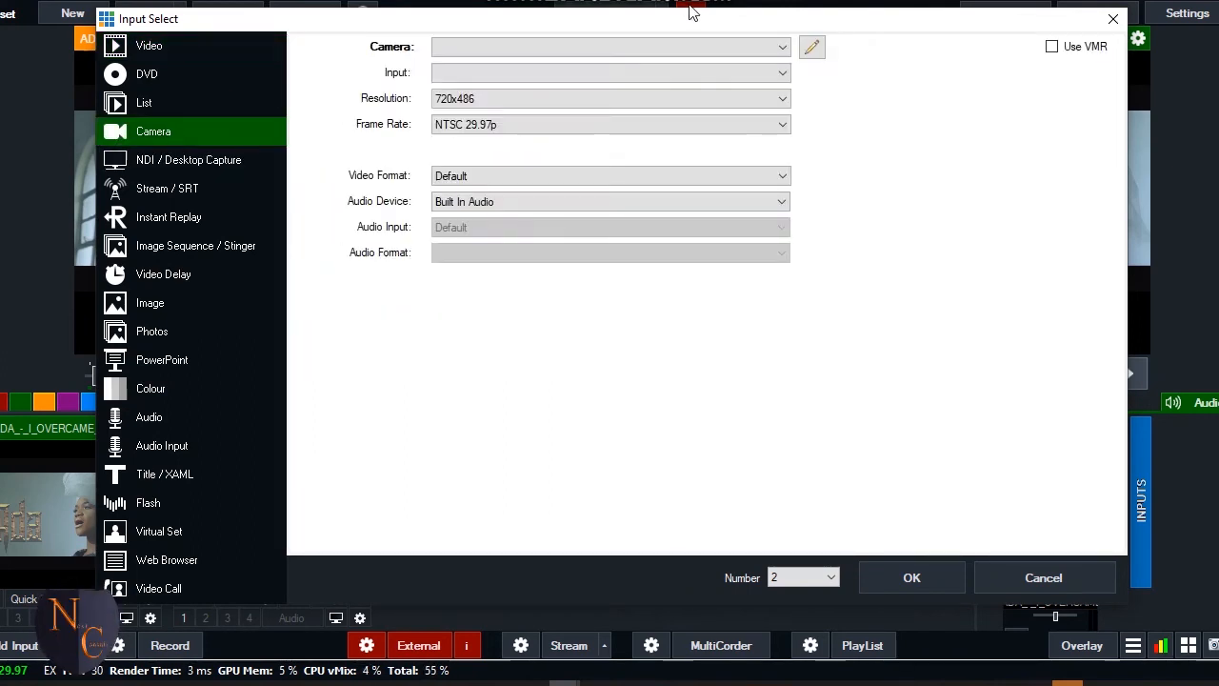
pyautogui.click(713, 47)
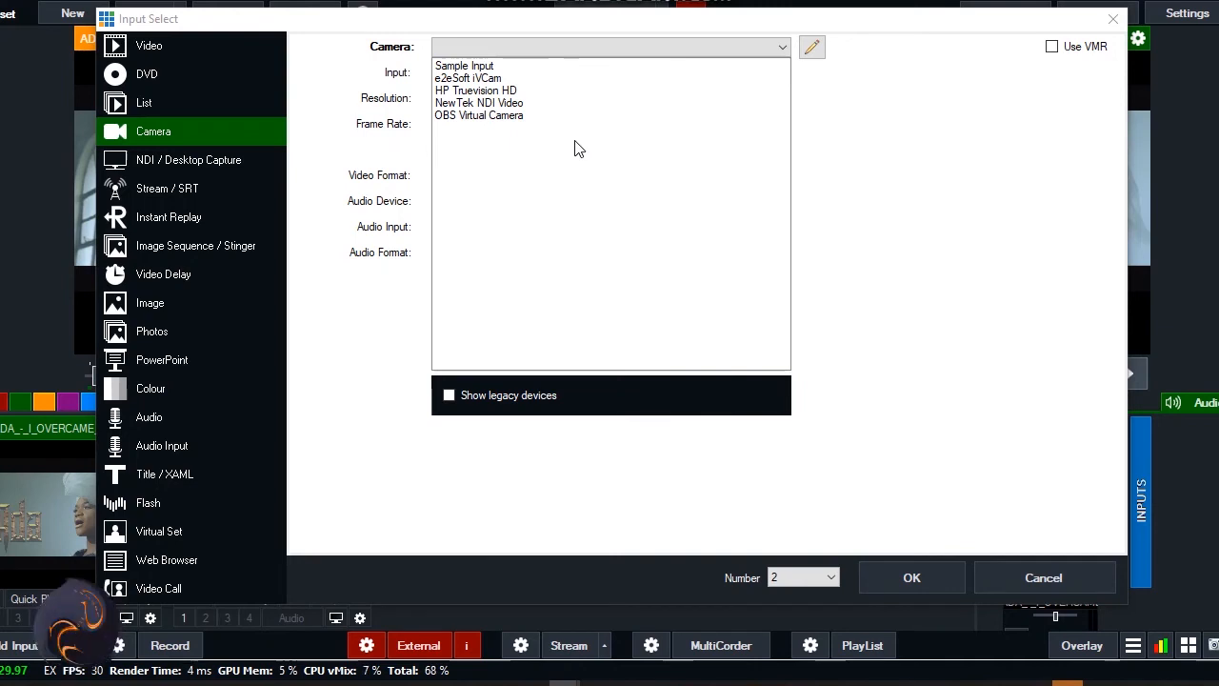
pyautogui.click(491, 91)
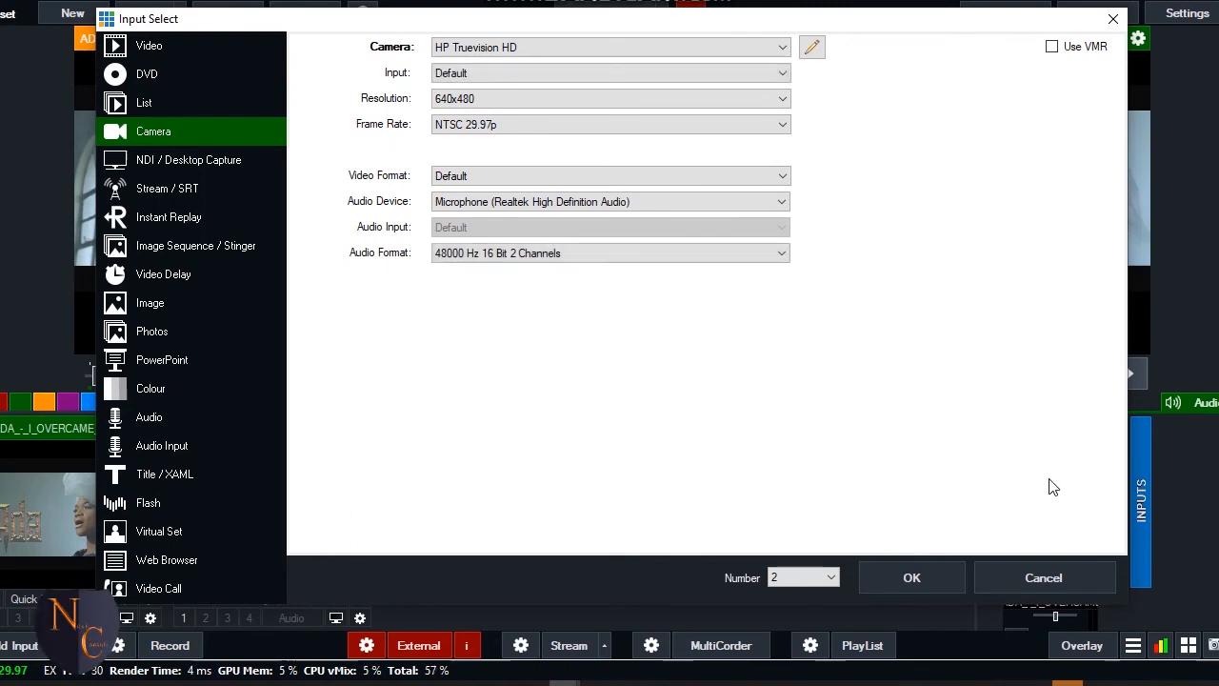
pyautogui.click(919, 575)
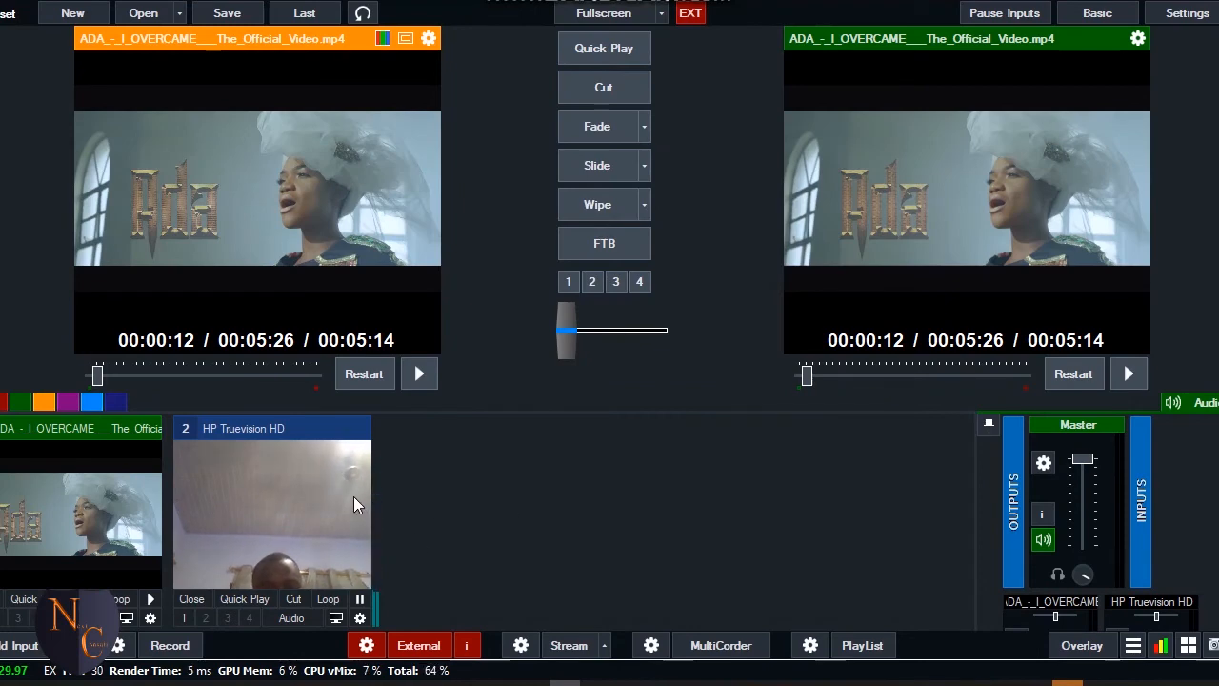
pyautogui.click(295, 497)
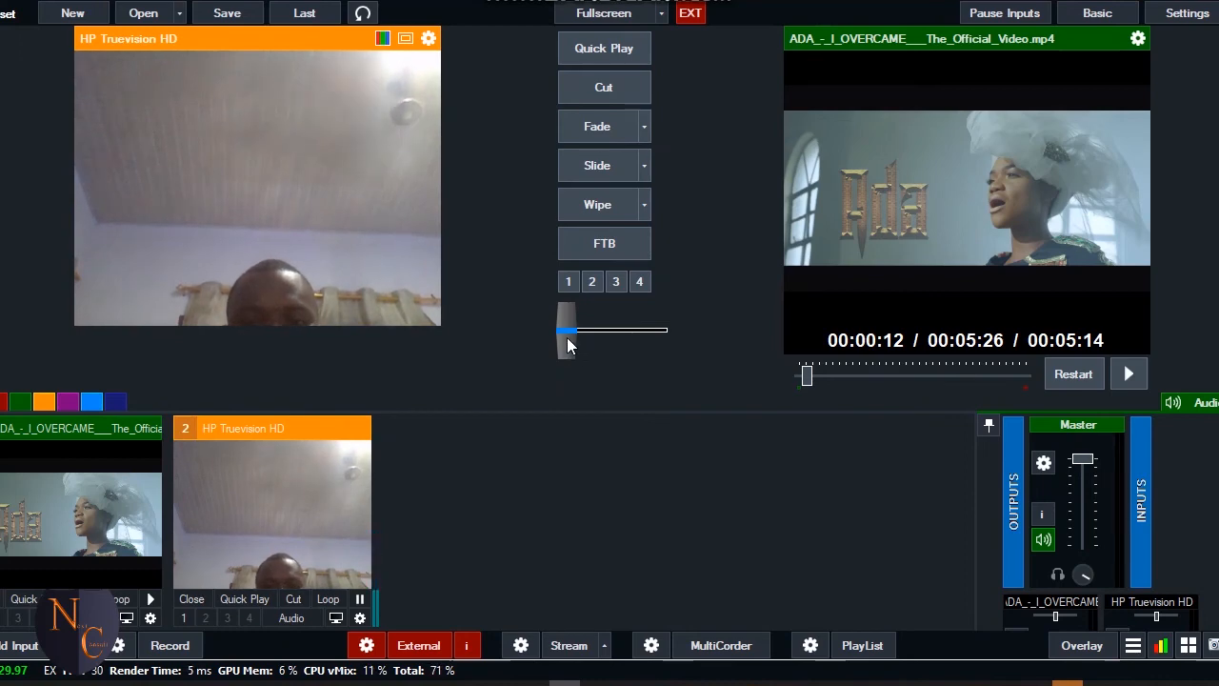
# Transition the HP Truevision HD camera to the live output with its audio off, and check its picture in the Zoom meeting
pyautogui.moveTo(568, 345); pyautogui.dragTo(754, 337)
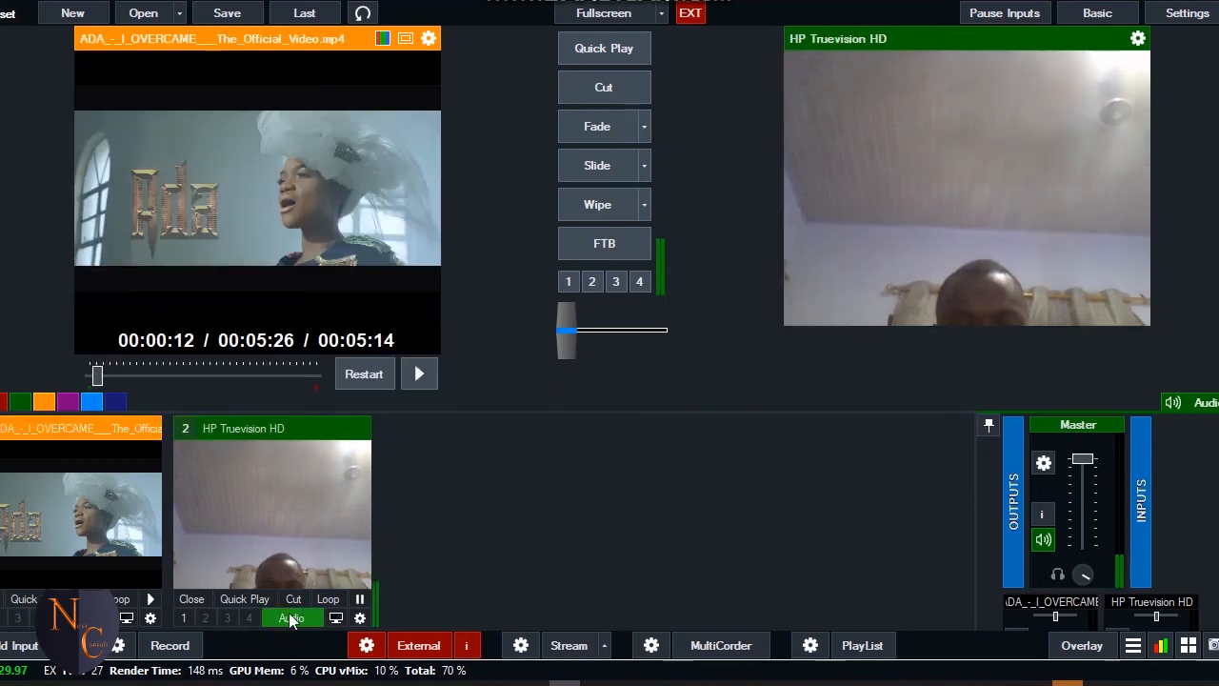
pyautogui.click(290, 620)
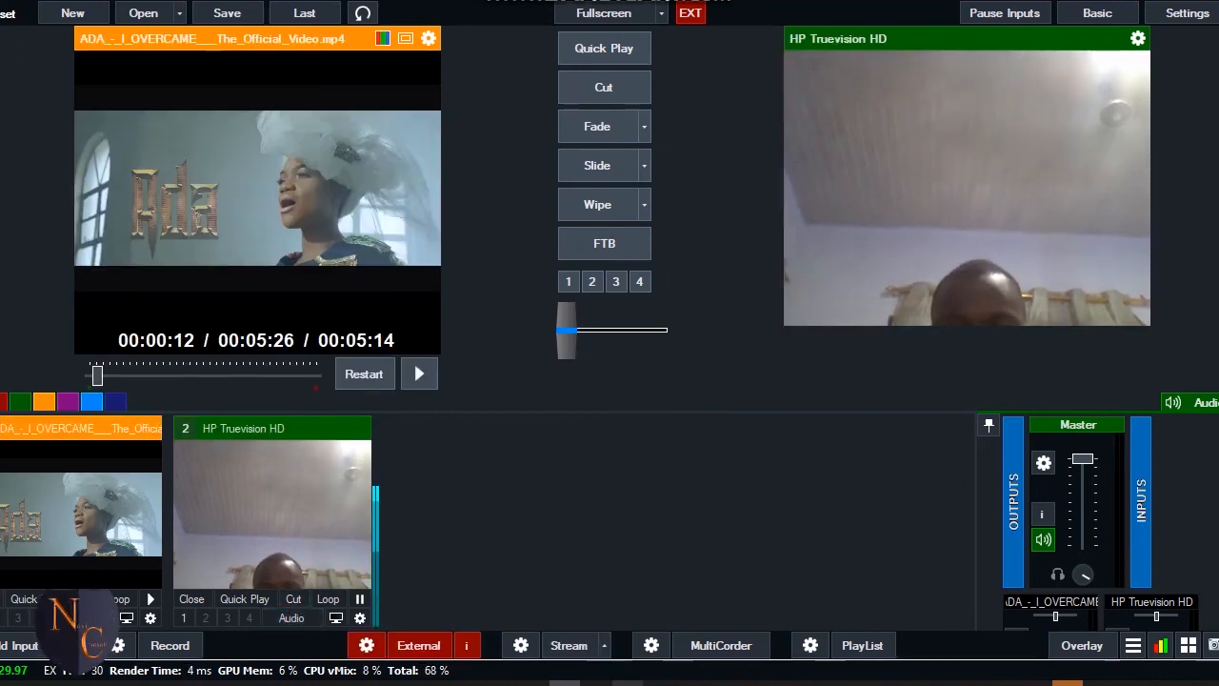
pyautogui.click(664, 640)
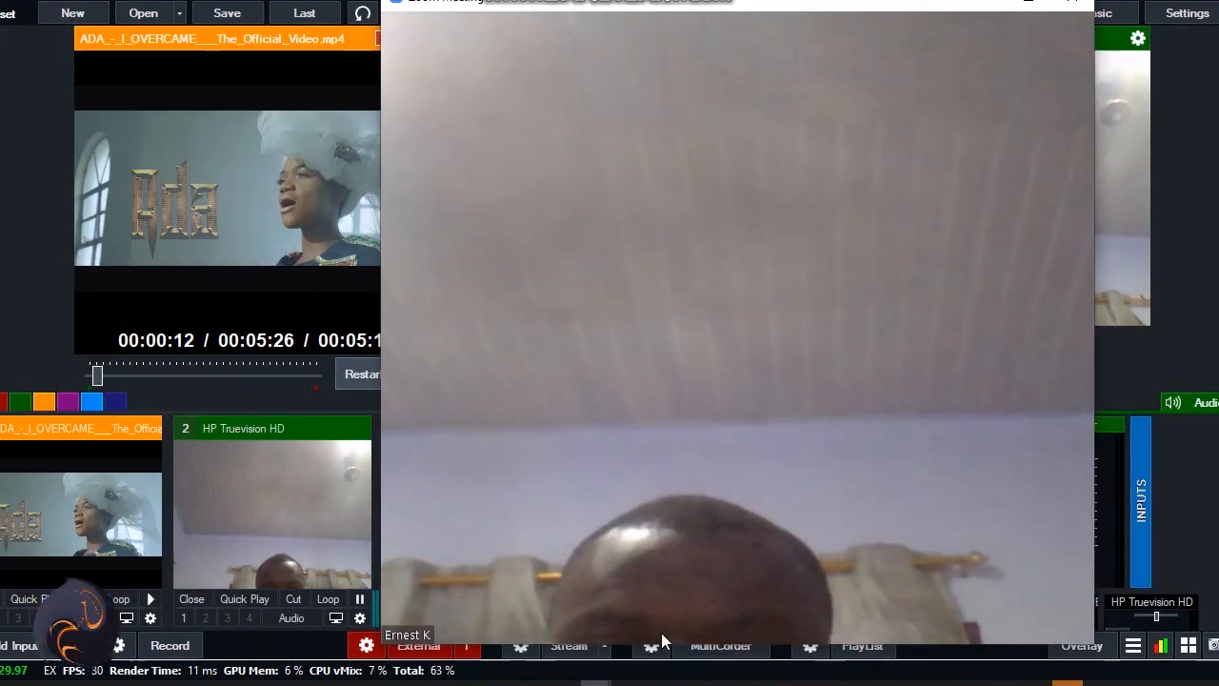
pyautogui.click(300, 225)
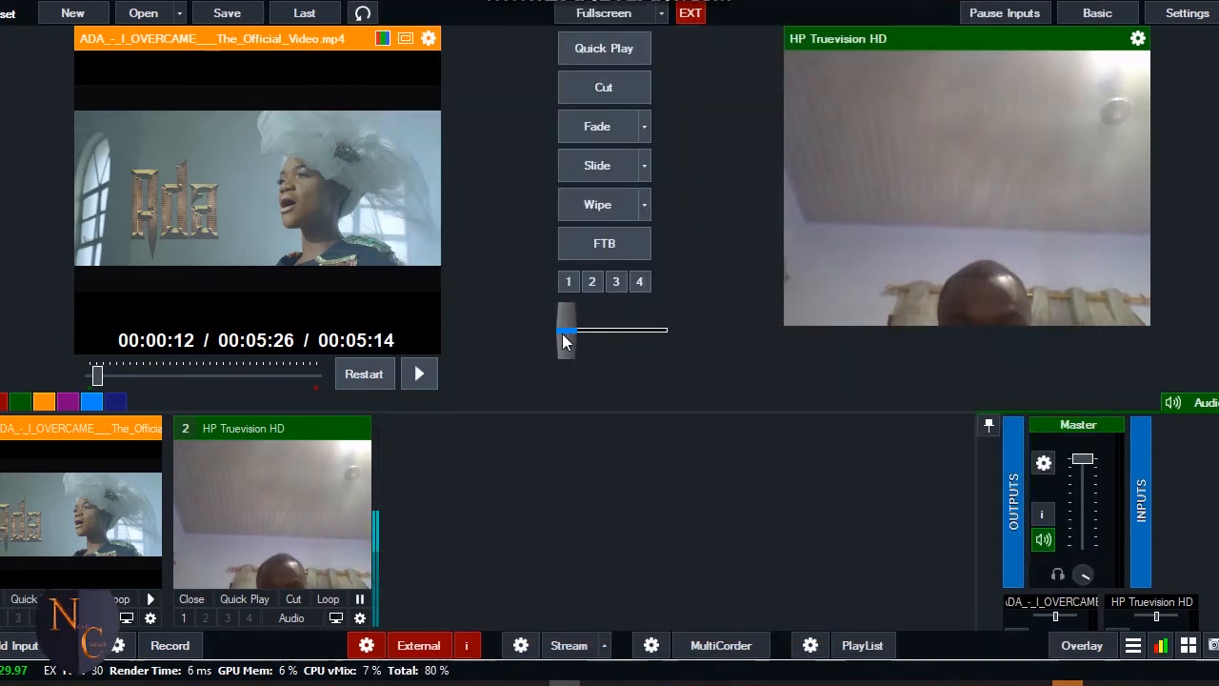
# Transition the ADA_-_I_OVERCAME___The_Official_Video.mp4 input back to the live output and pause its playback
pyautogui.moveTo(562, 341); pyautogui.dragTo(754, 333)
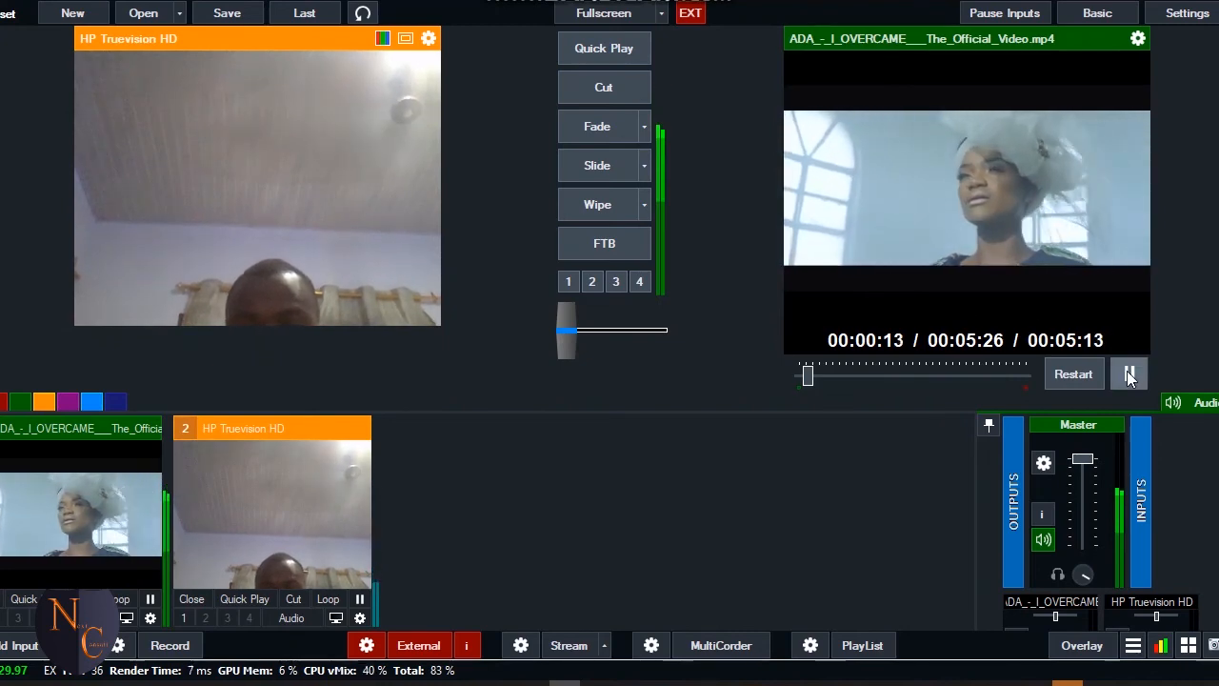
pyautogui.click(1129, 375)
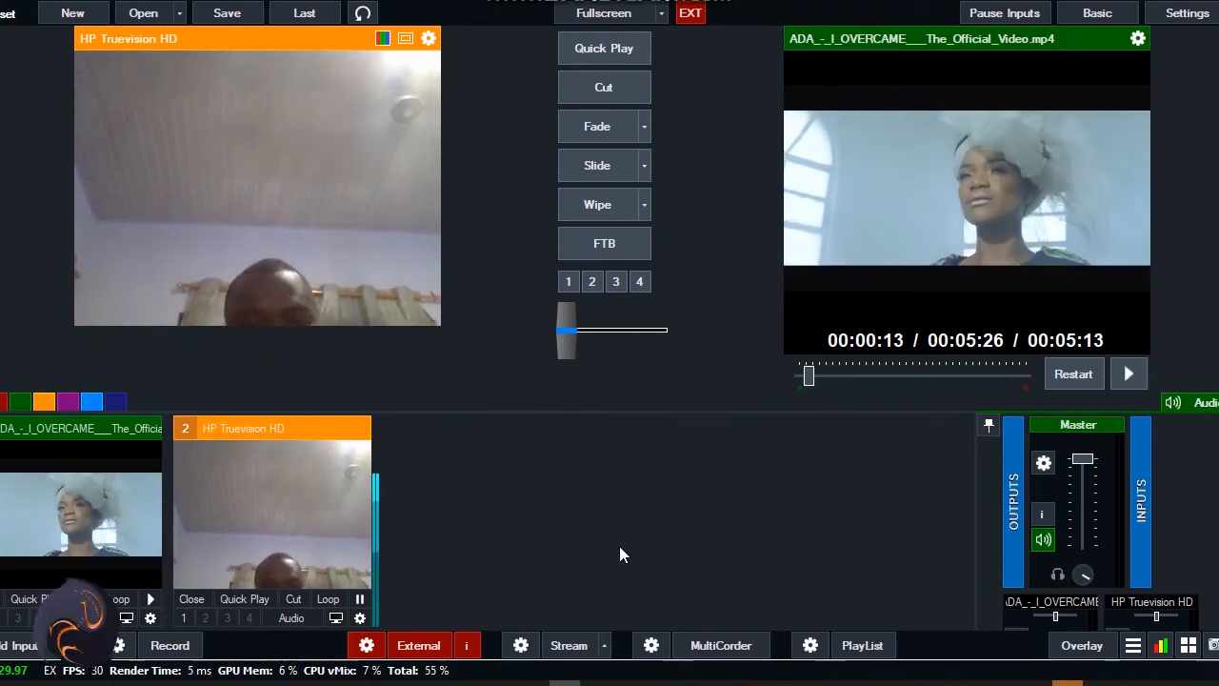
# Close the HP Truevision HD camera input in vMix and switch to the Zoom meeting to check the video picture
pyautogui.click(189, 596)
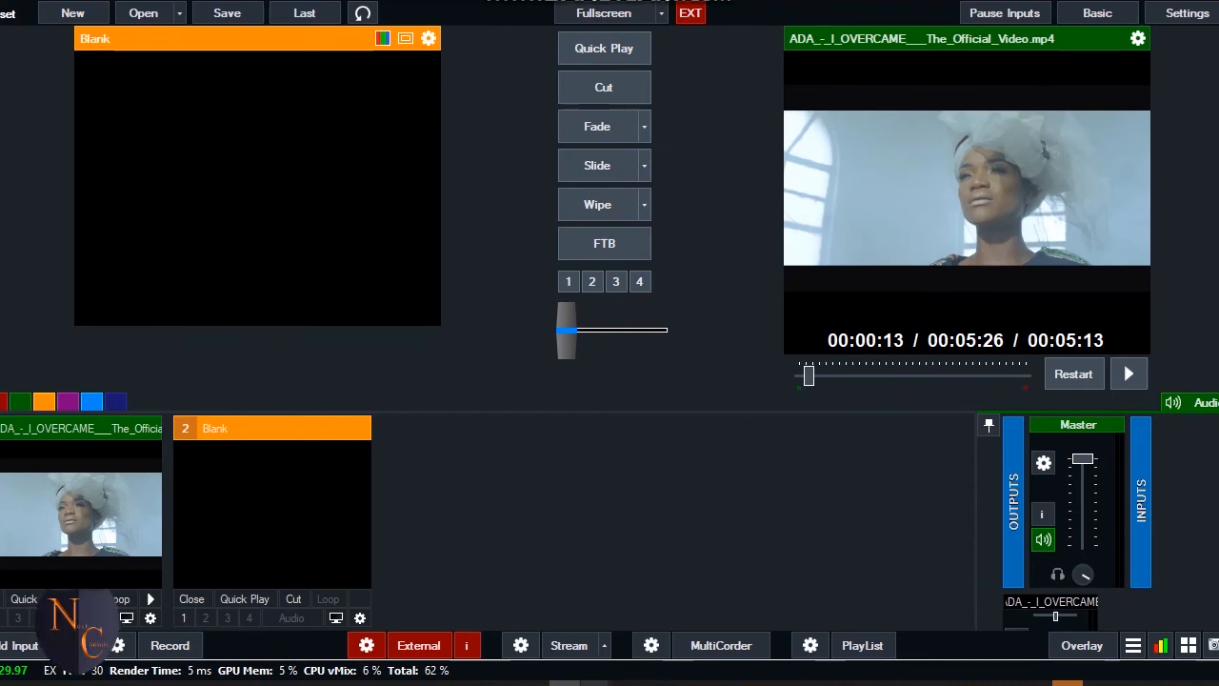
pyautogui.moveTo(565, 682)
pyautogui.moveTo(693, 631)
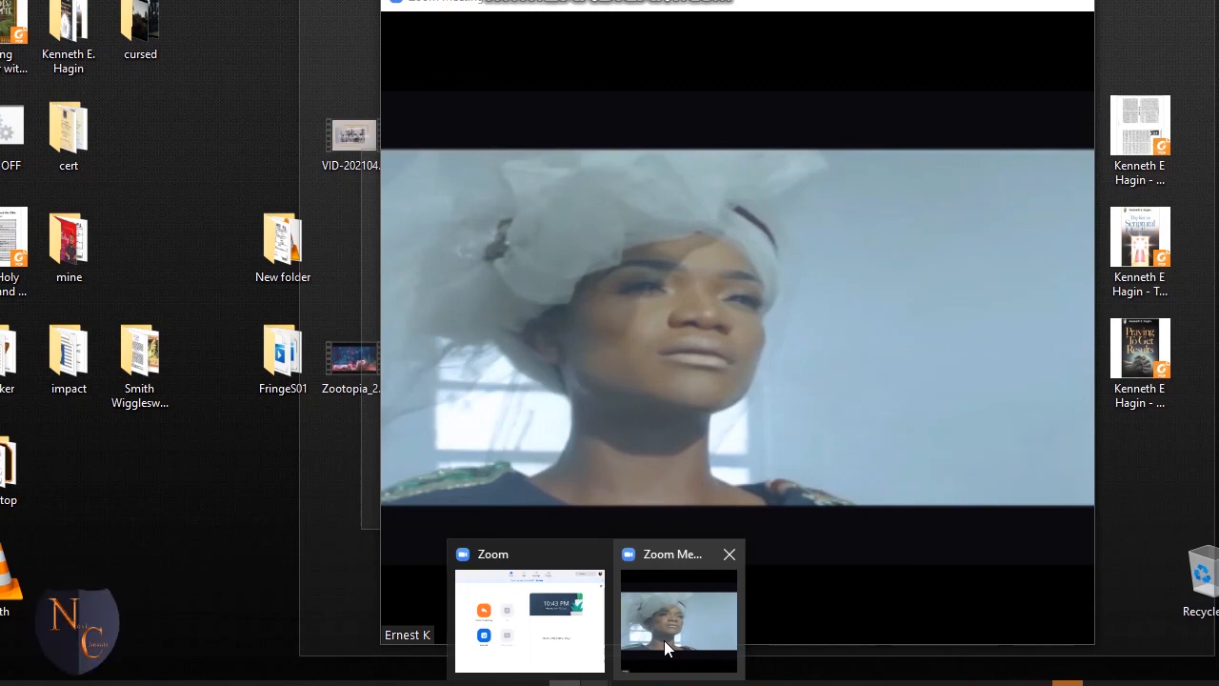
pyautogui.click(664, 640)
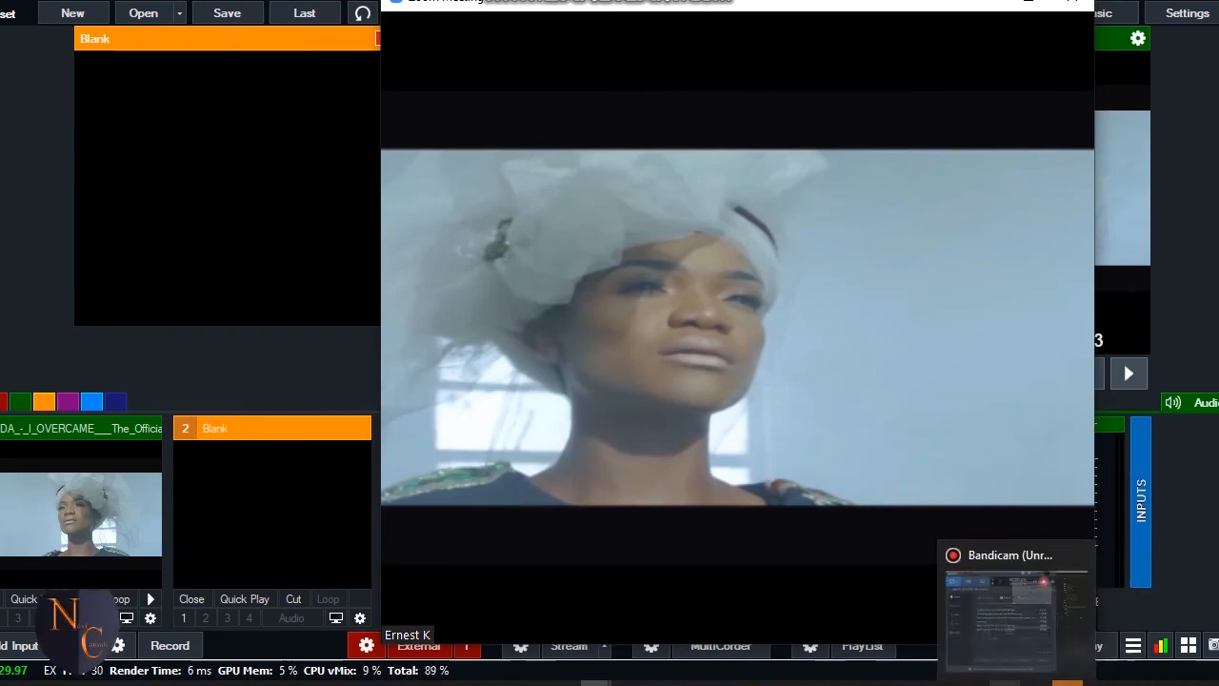
pyautogui.click(1020, 682)
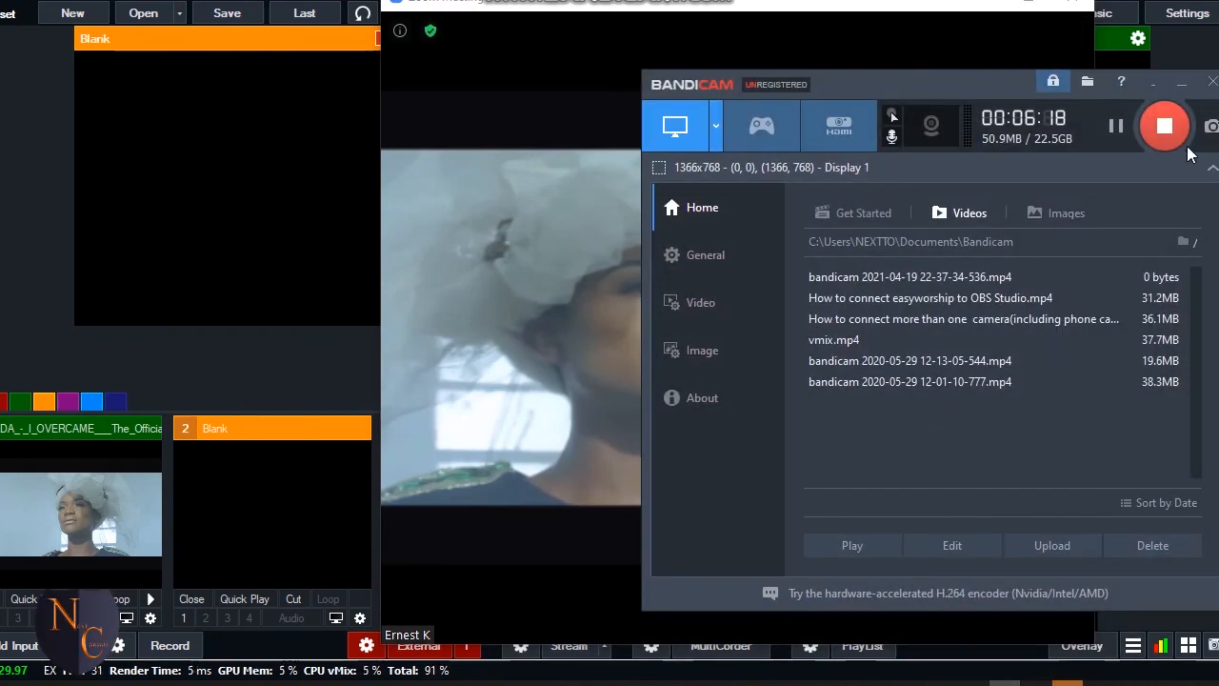